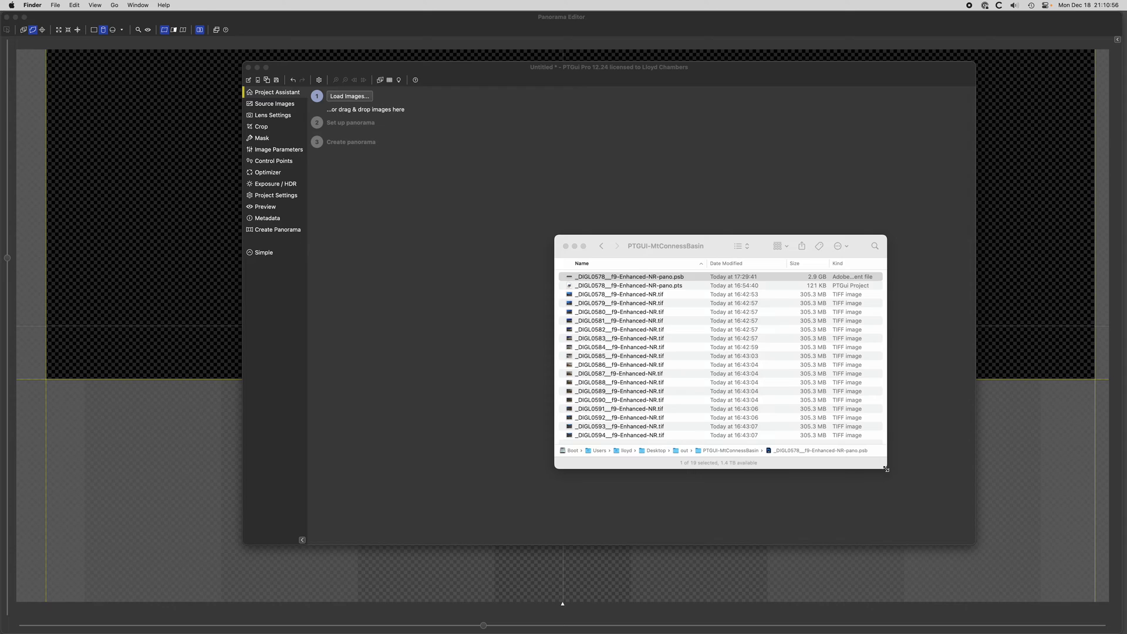
- Select all 17 granite ridge TIFFs in Finder and drop them into the new PTGui project
drag(883, 467, 892, 474)
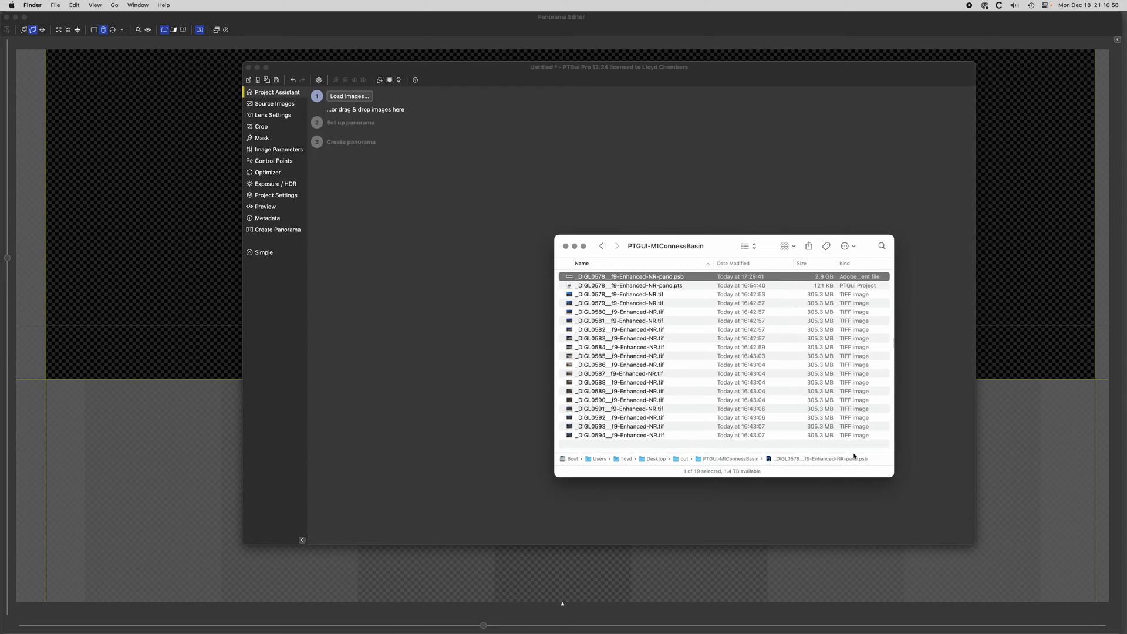
click(636, 296)
shift+click(655, 439)
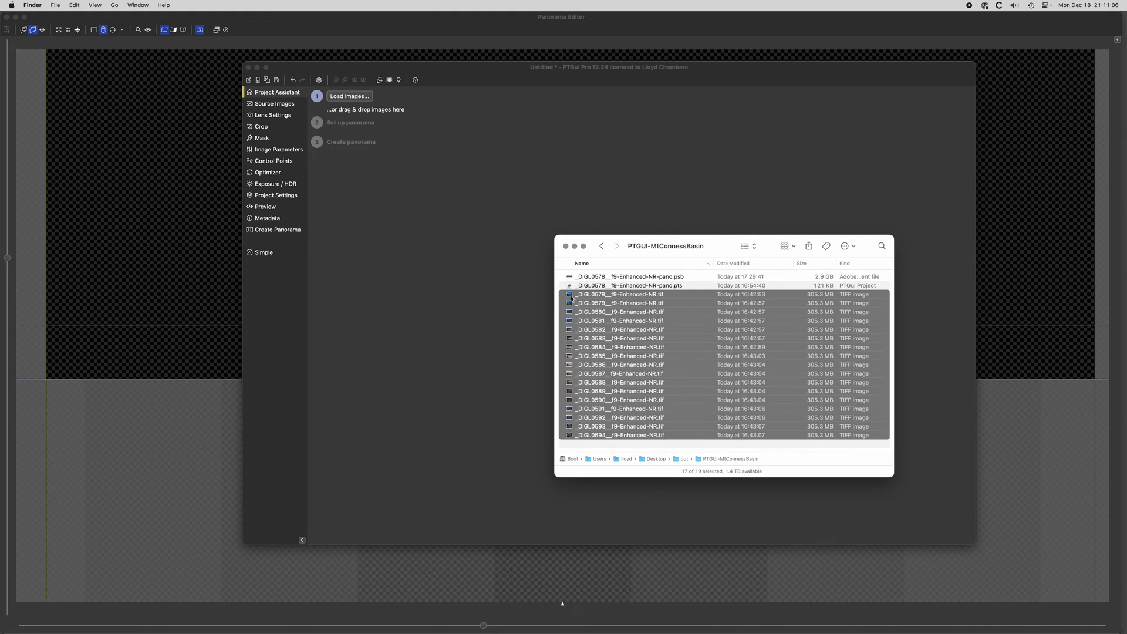
drag(571, 297, 380, 114)
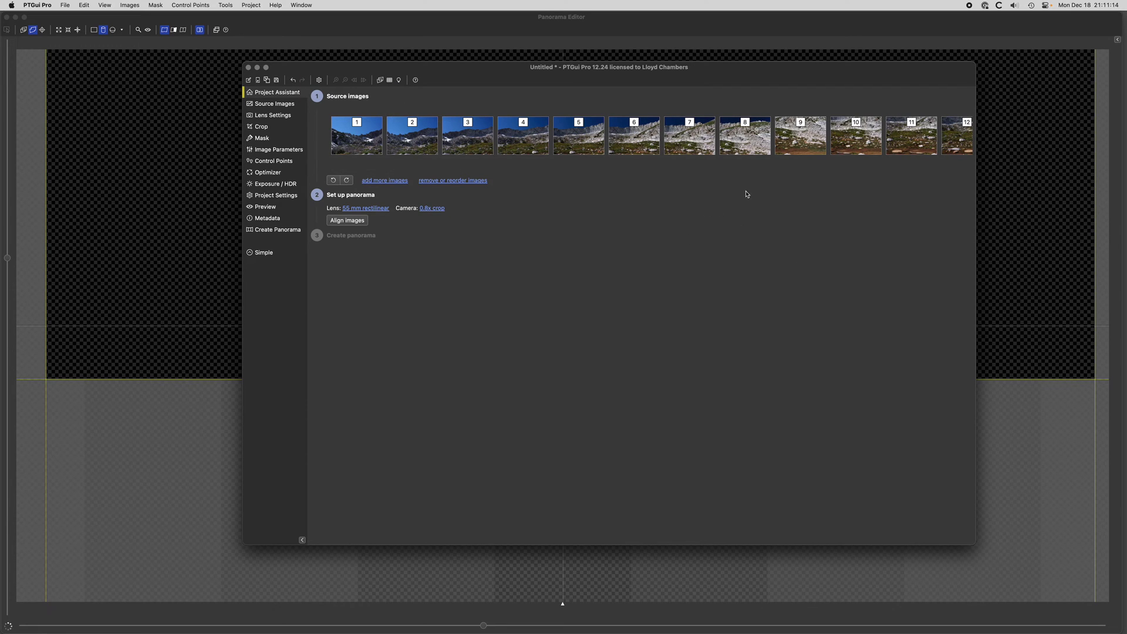
- Run Align images on the 17 loaded TIFFs to build the panorama preview
scroll(693, 141, right, 5)
scroll(675, 147, left, 5)
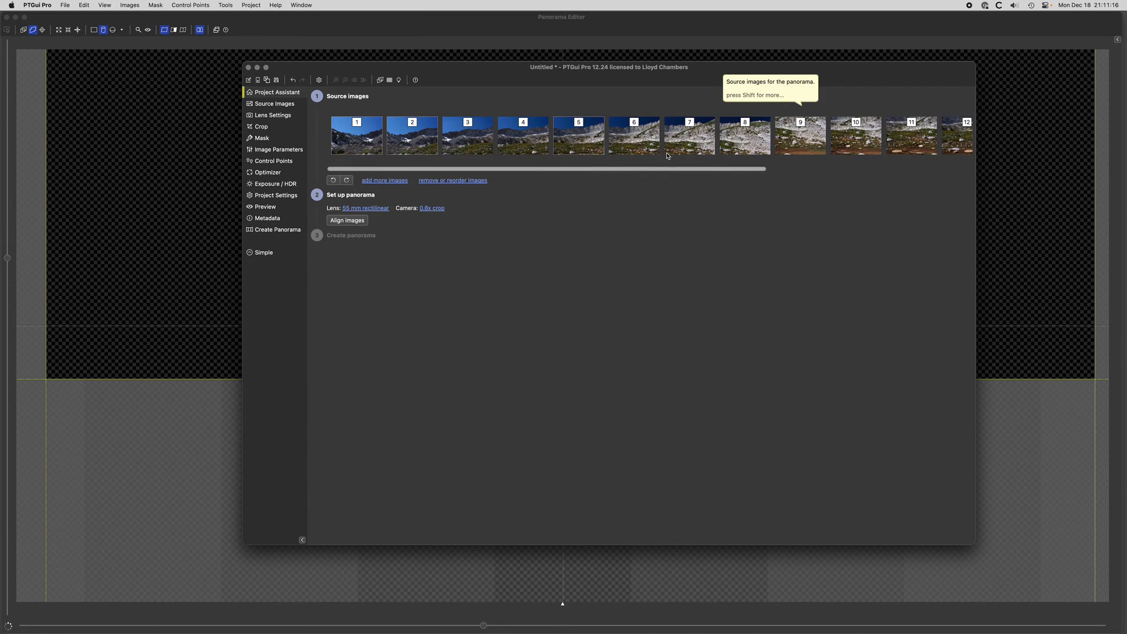
click(353, 224)
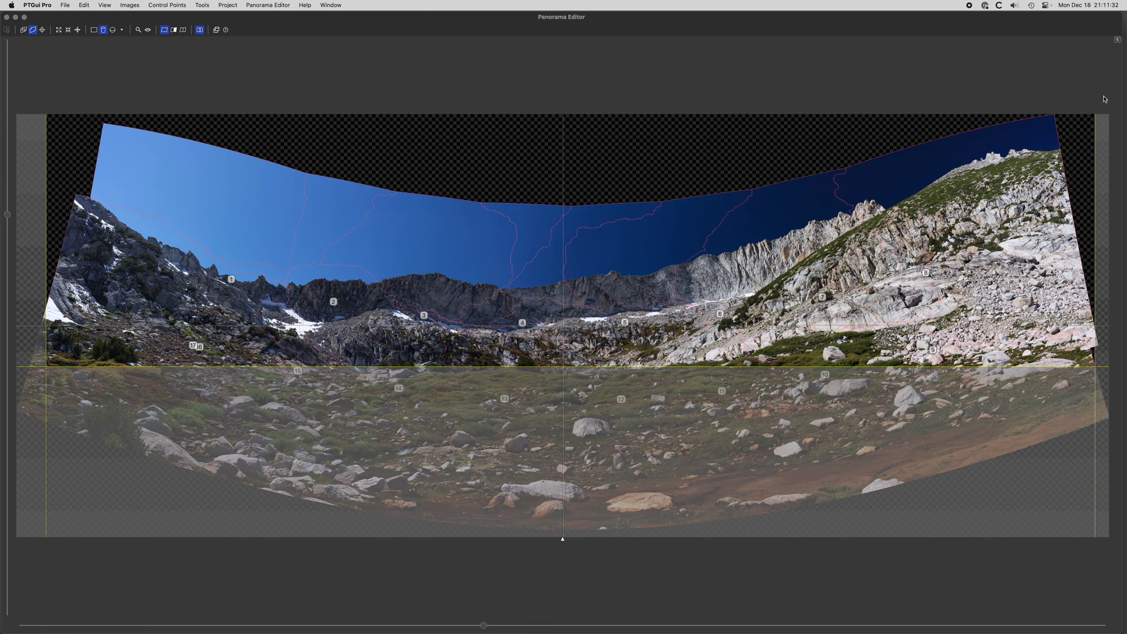
click(1118, 40)
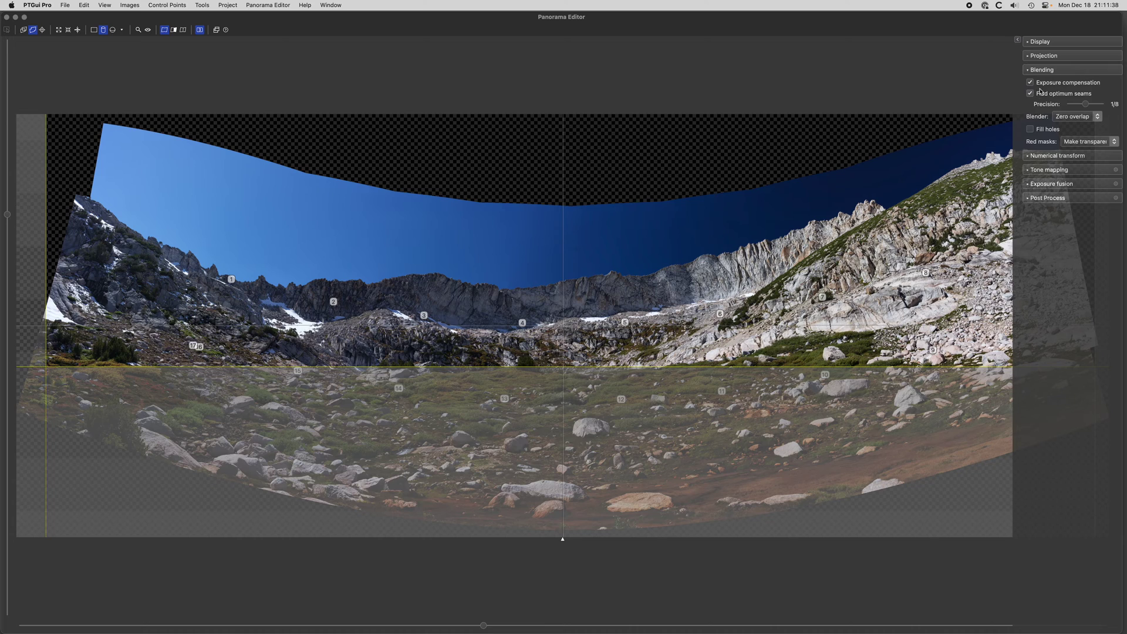
click(1089, 105)
mouse_move(1075, 117)
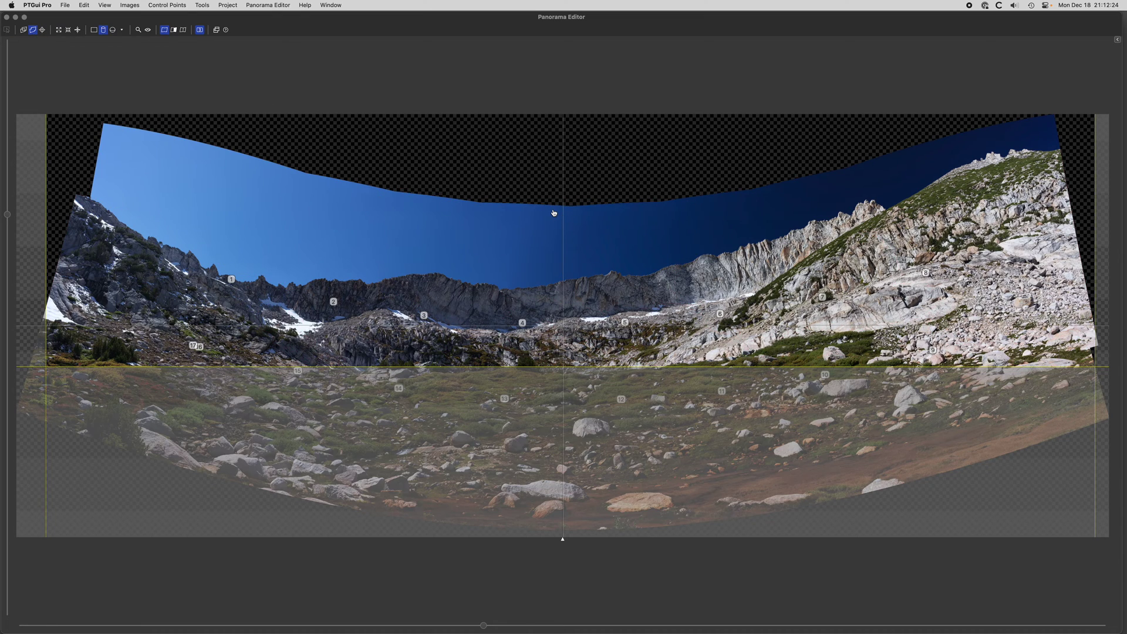
- Drag the panorama upward and widen its vertical field of view to show sky above the crest
drag(553, 211, 552, 39)
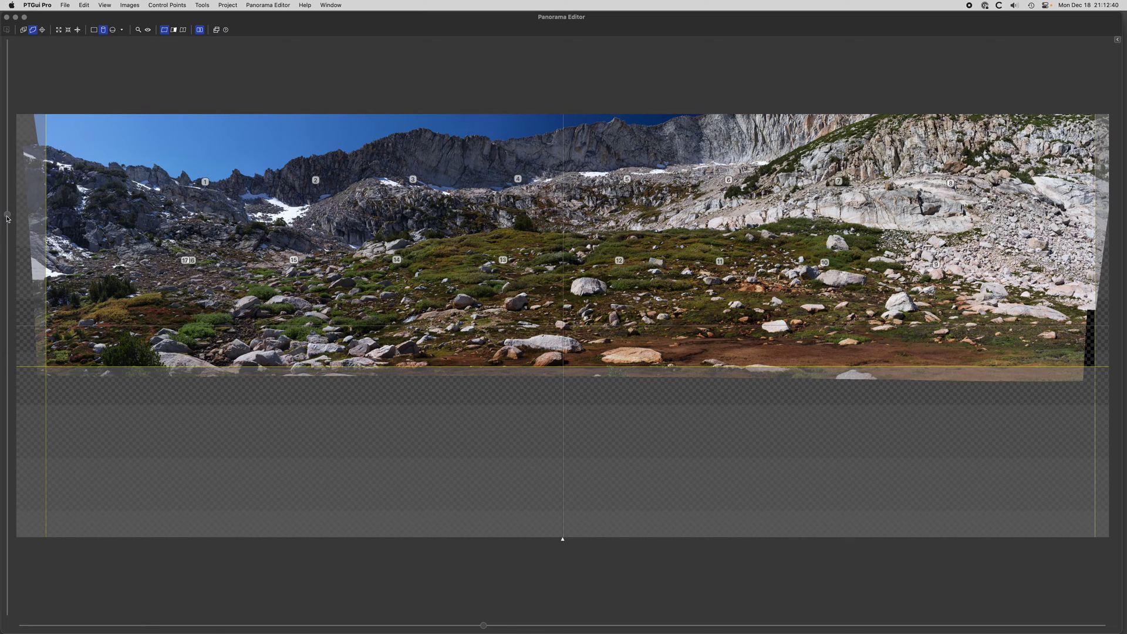
drag(8, 219, 3, 269)
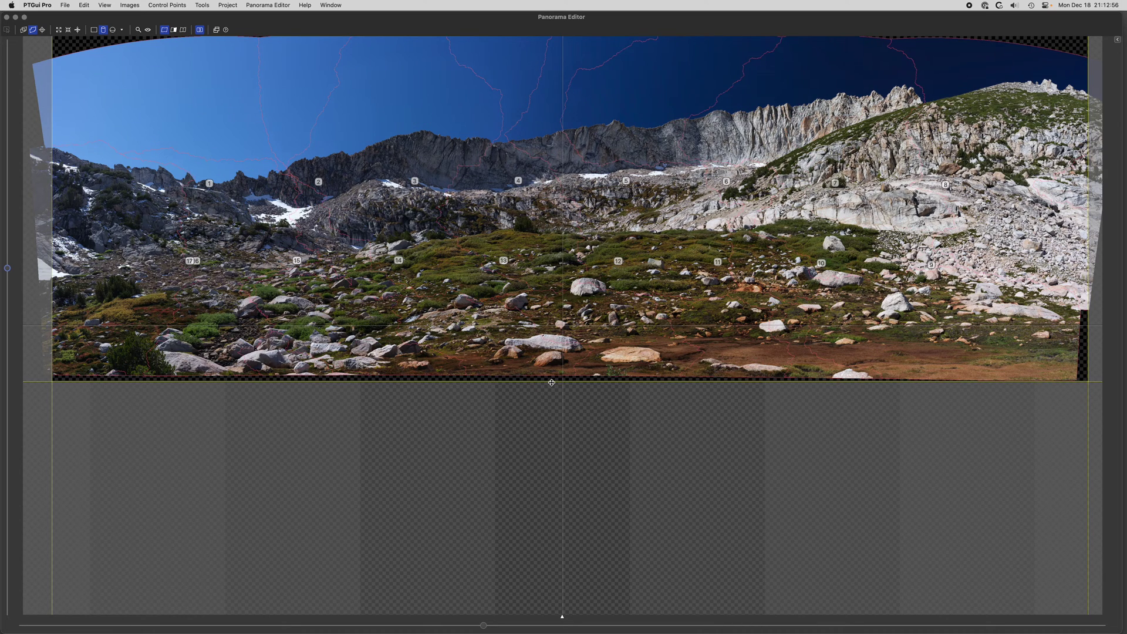
- Raise the yellow bottom crop line to meet the image, trimming the empty strip
drag(552, 383, 551, 383)
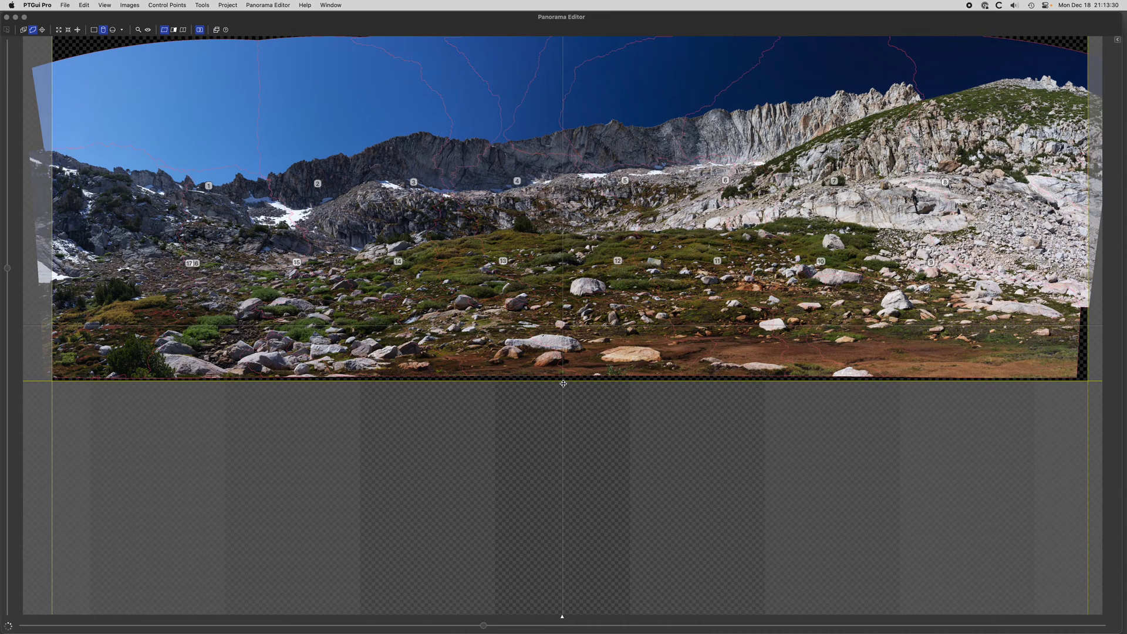
drag(564, 383, 564, 379)
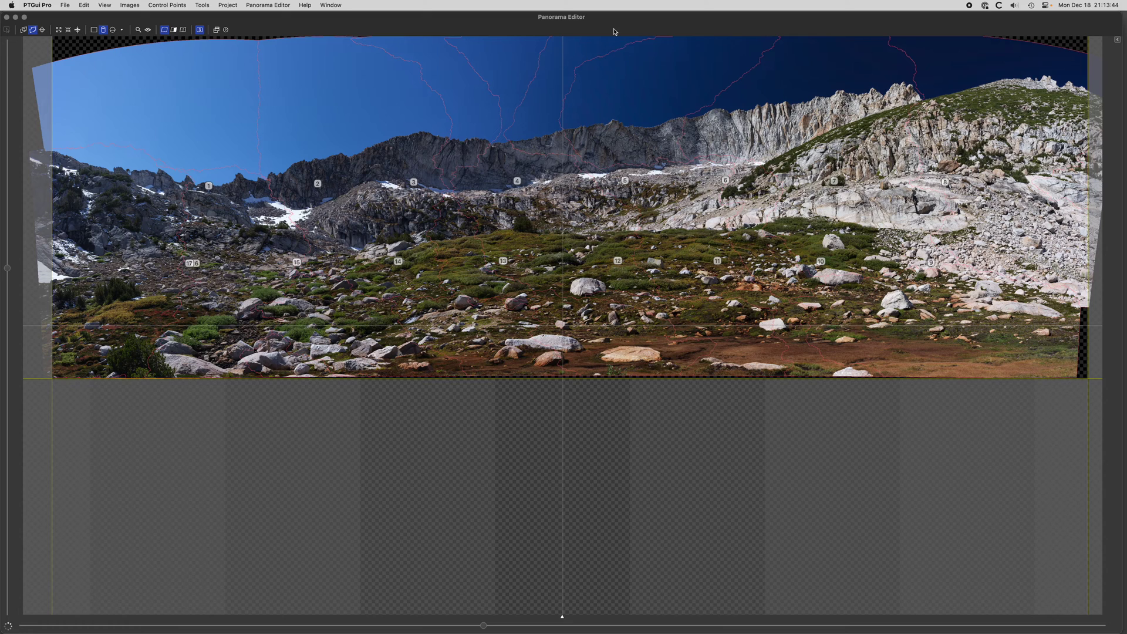
- Lower the top crop edge, adjust the left and right crop edges, and nudge the panorama down
mouse_move(597, 37)
mouse_down()
mouse_move(598, 52)
mouse_move(598, 42)
mouse_up()
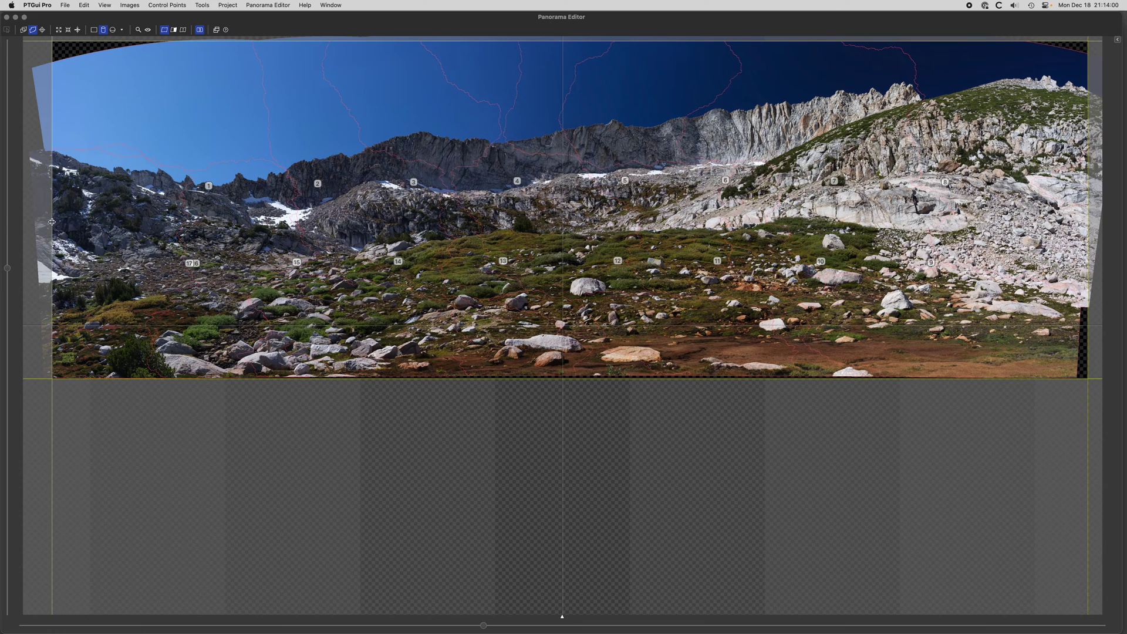
drag(52, 221, 45, 222)
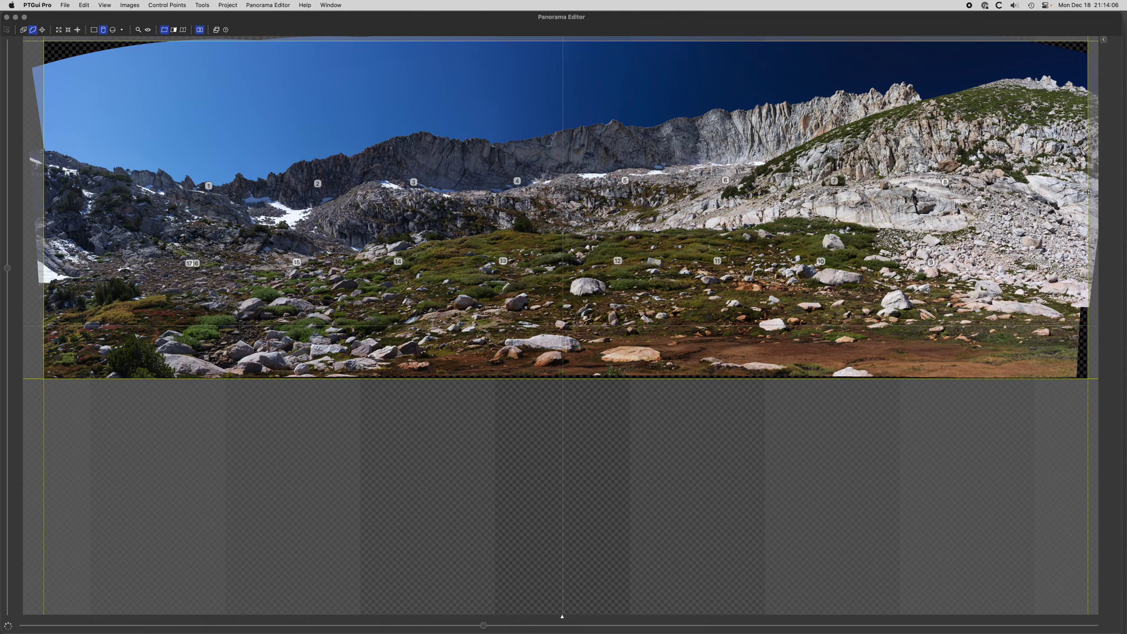
drag(1084, 191, 1081, 192)
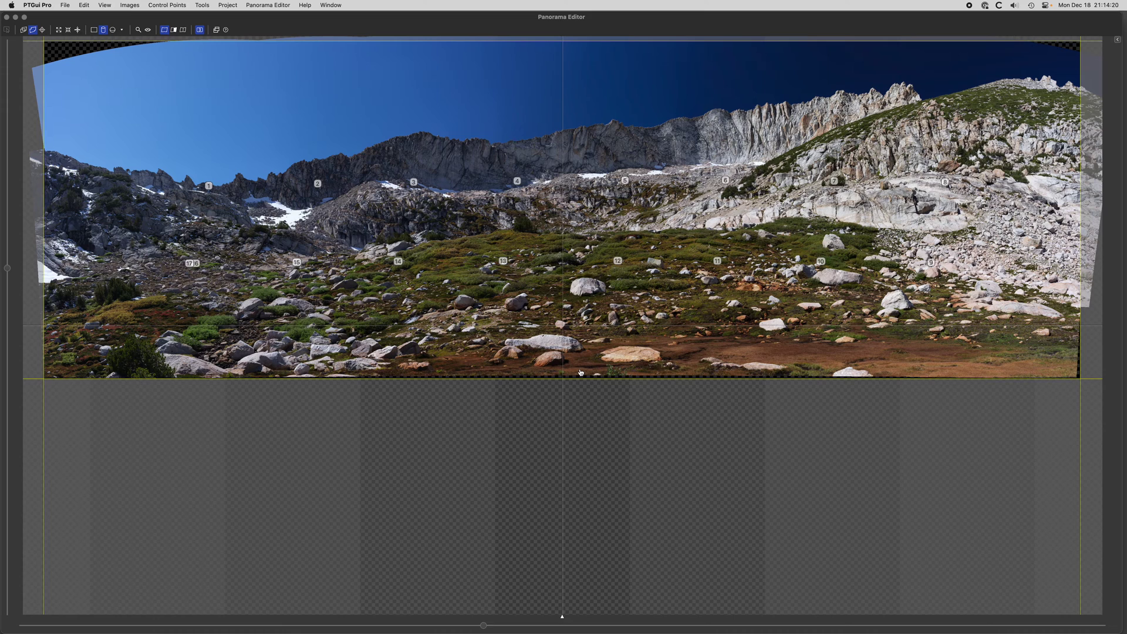
drag(580, 373, 581, 374)
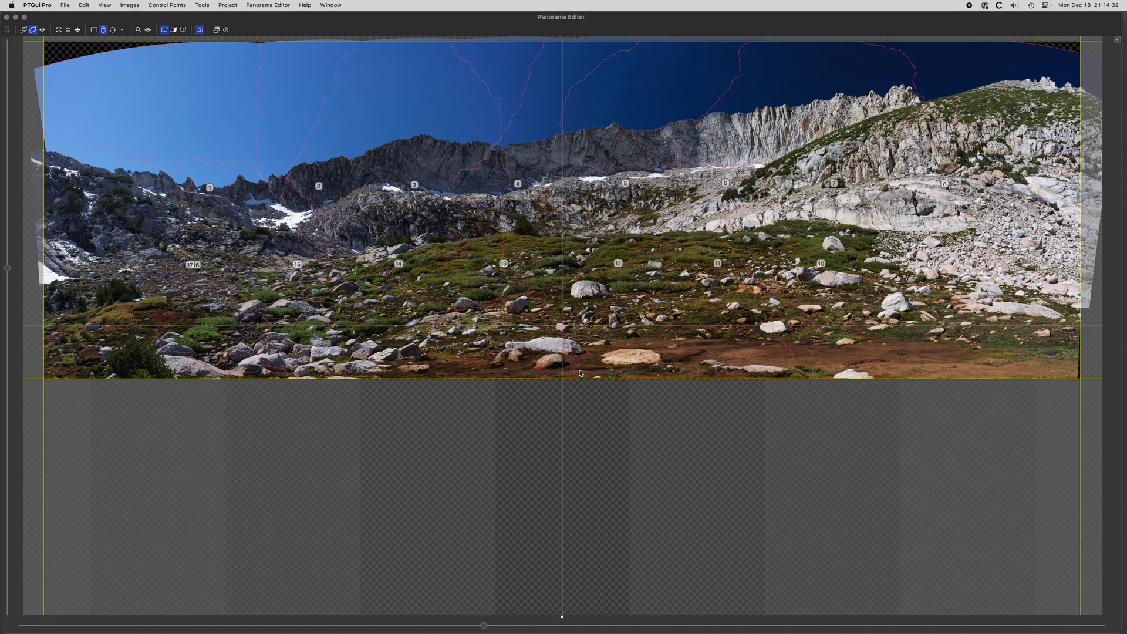
key(super+grave)
key(super+grave)
key(super+grave)
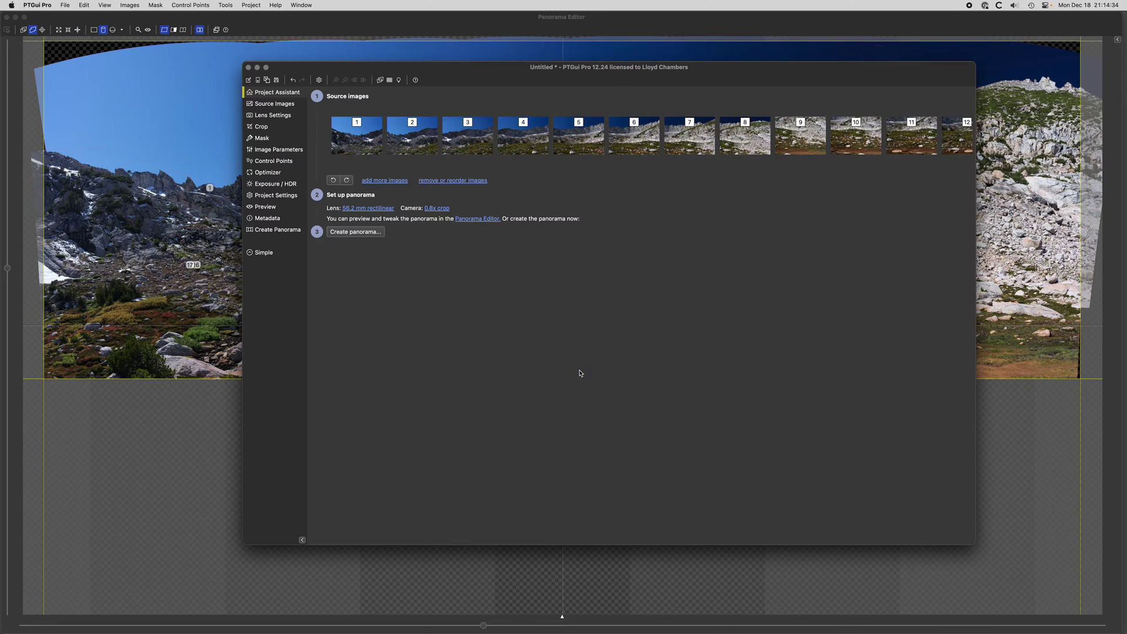
key(super+grave)
key(super+grave)
key(super+grave)
key(super+grave)
click(269, 232)
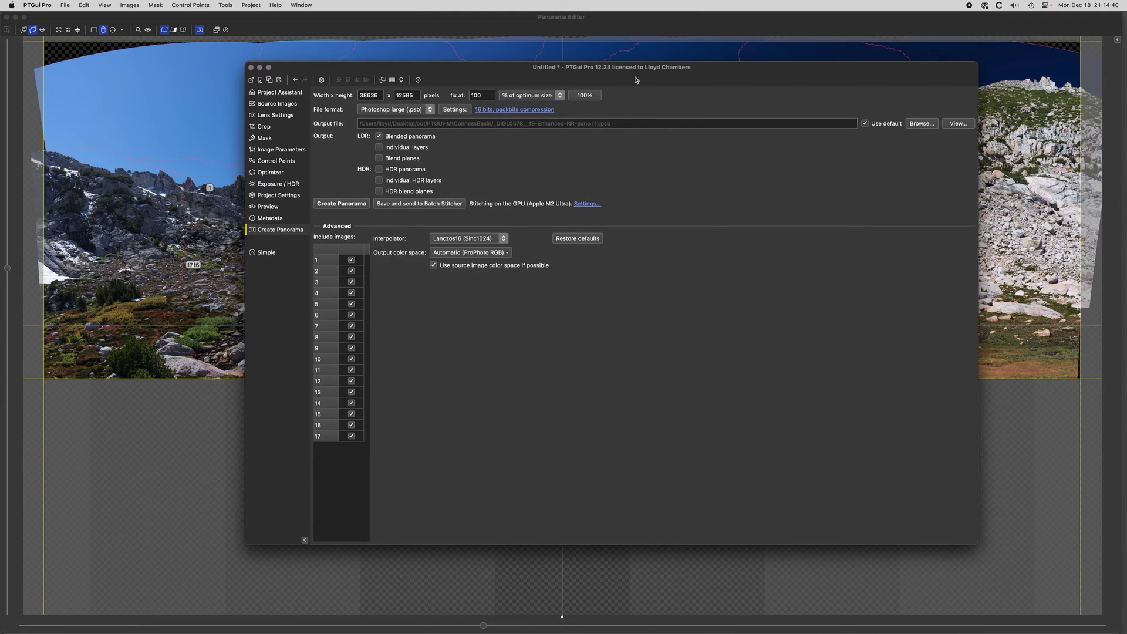
drag(631, 75, 666, 80)
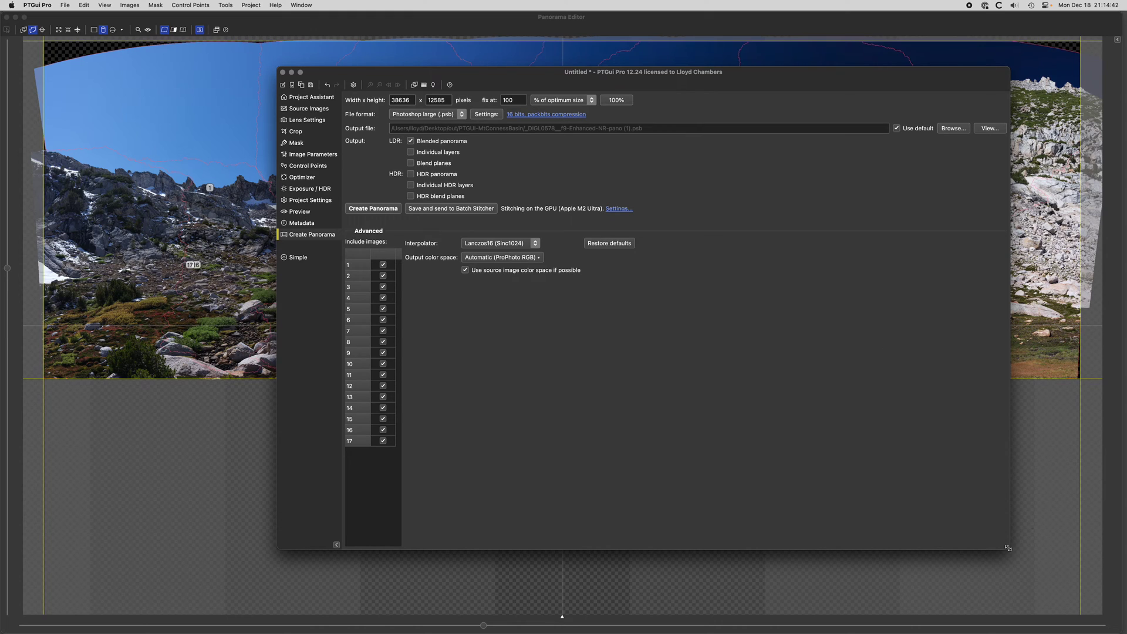
drag(1009, 549, 940, 497)
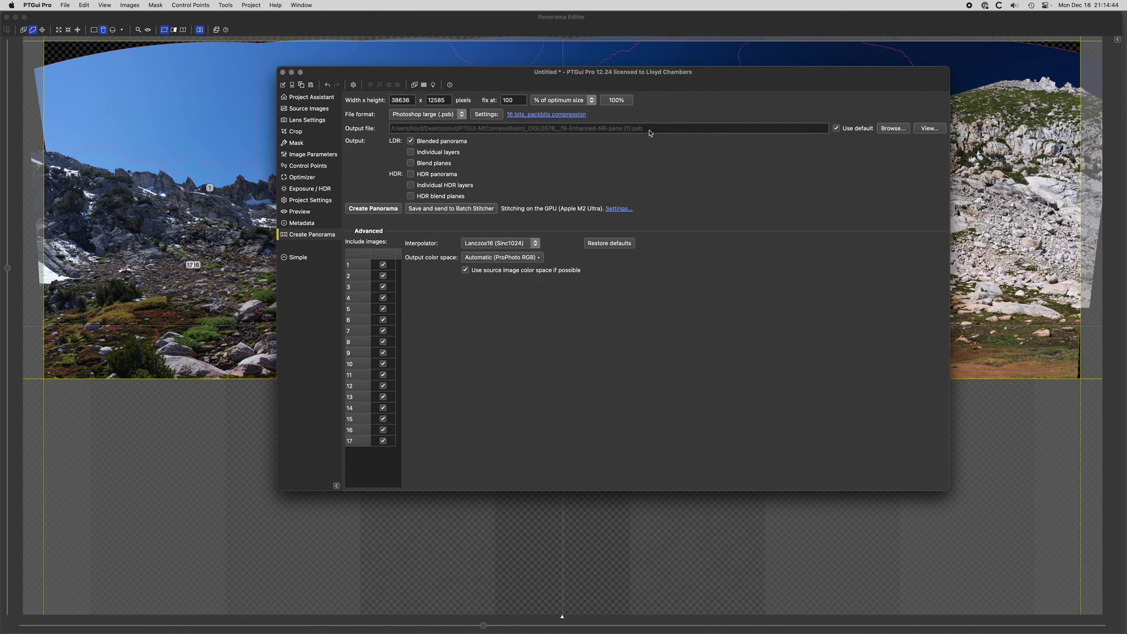
drag(669, 83, 672, 117)
click(272, 62)
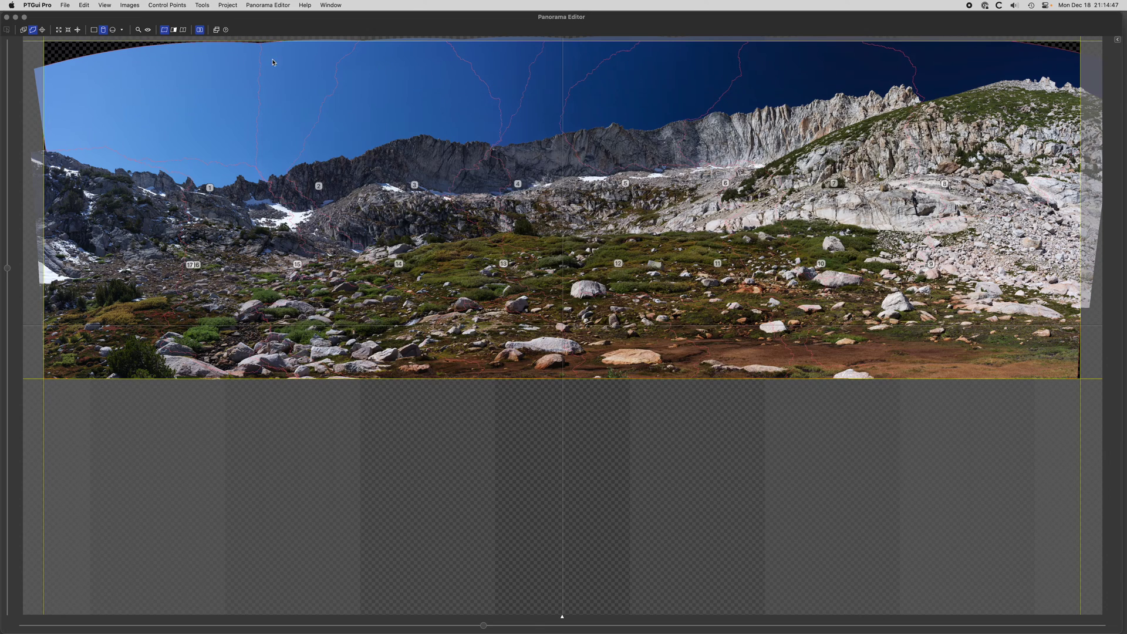
- Toggle the seam lines off and back on, then set the projection to Cylindrical
click(183, 30)
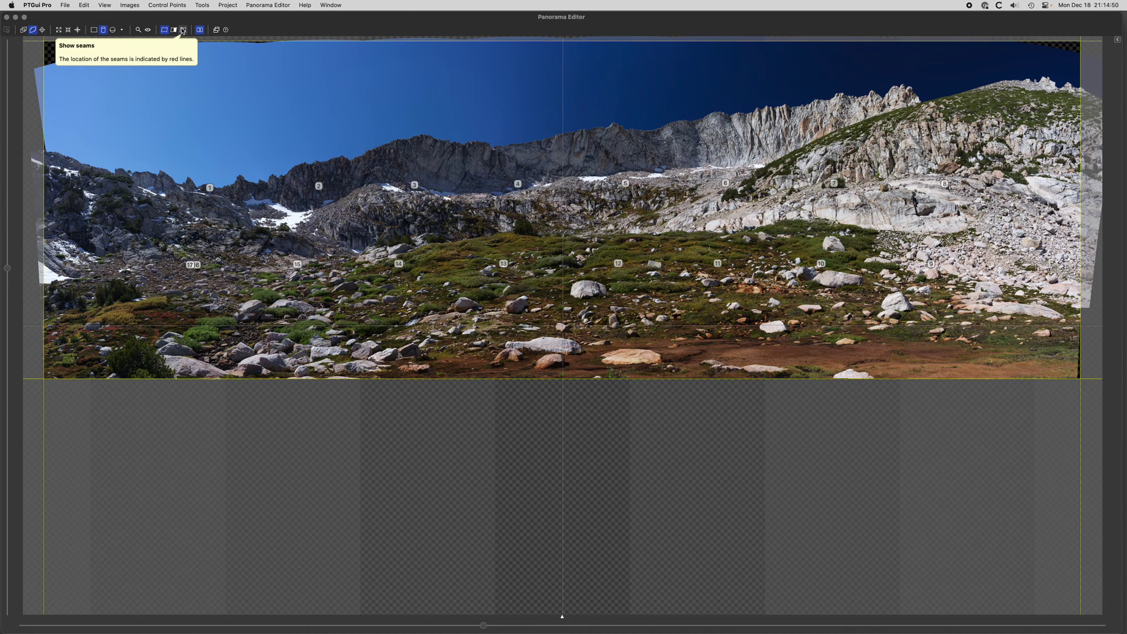
click(182, 30)
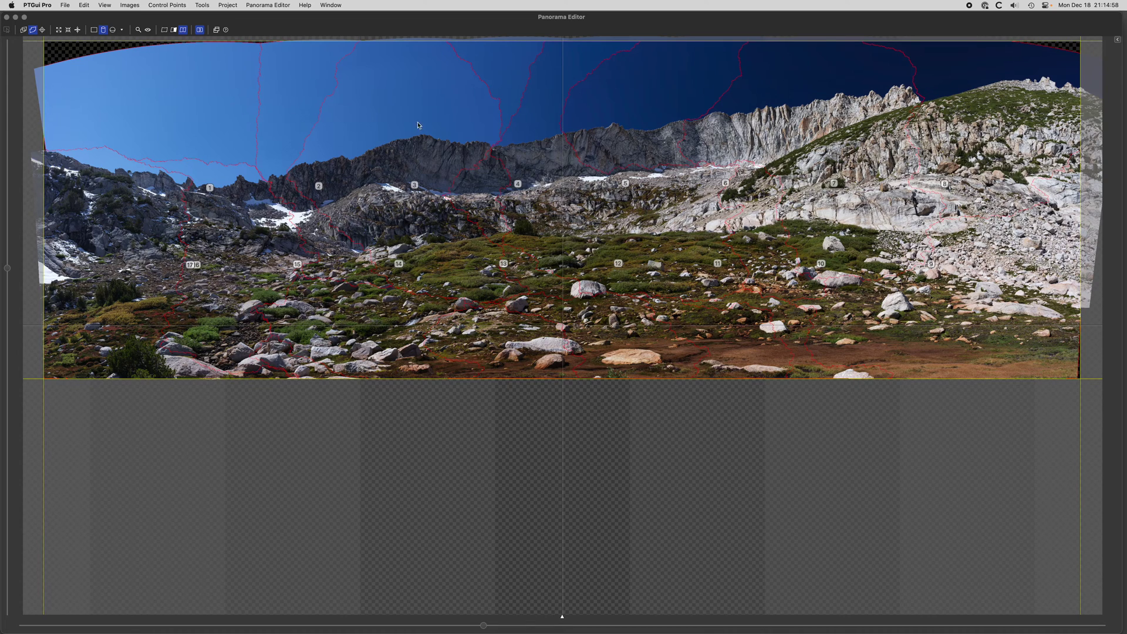
click(122, 31)
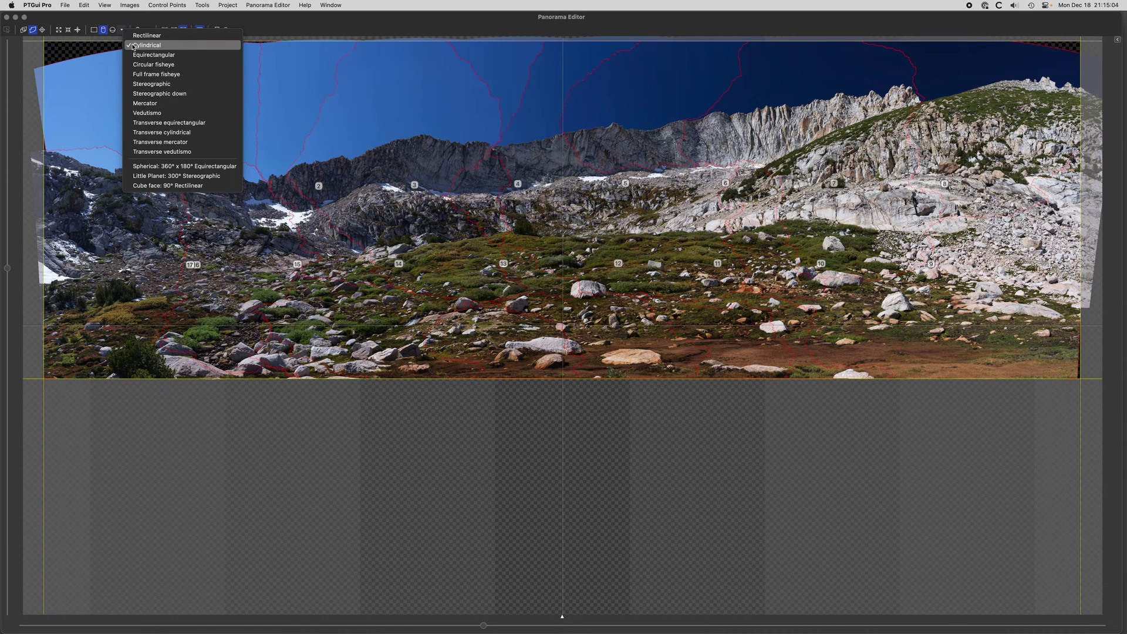
click(145, 47)
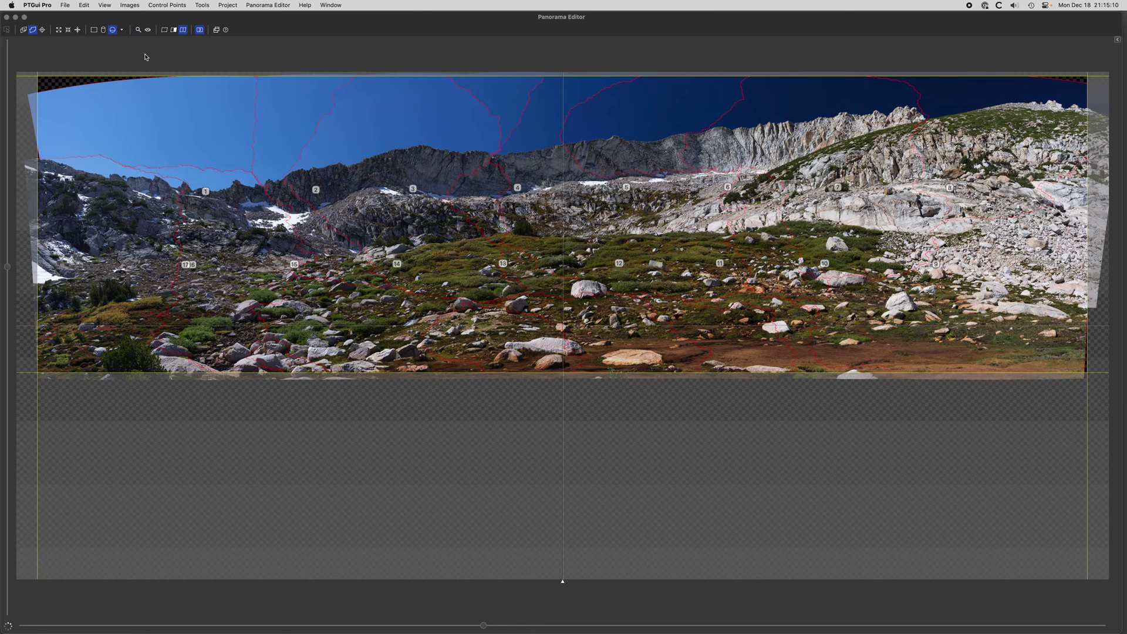
click(121, 30)
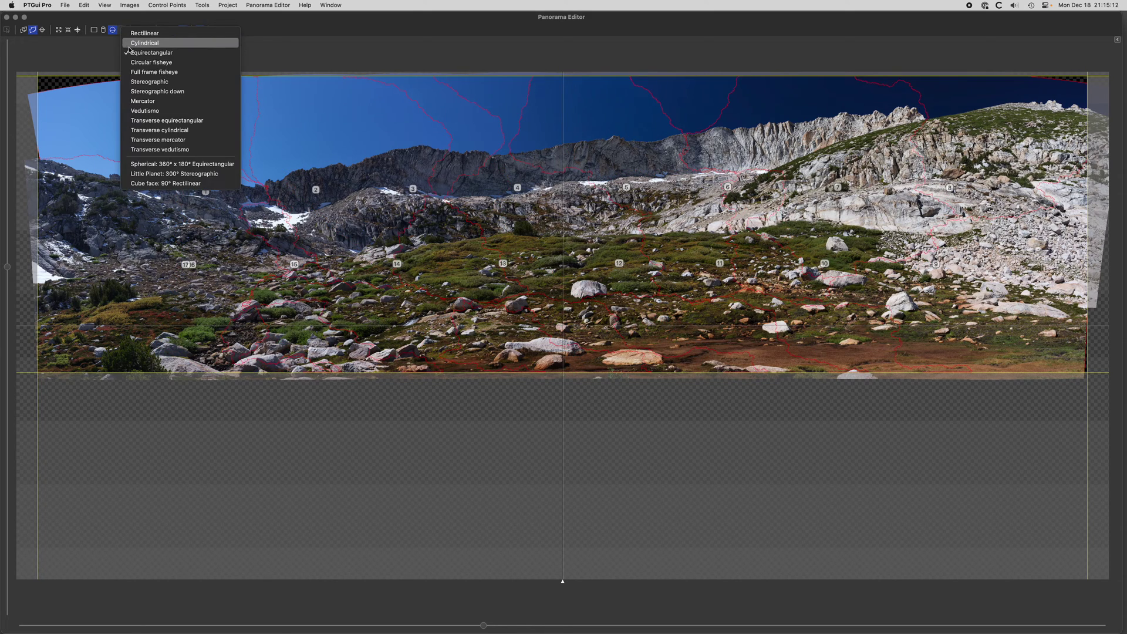
click(134, 43)
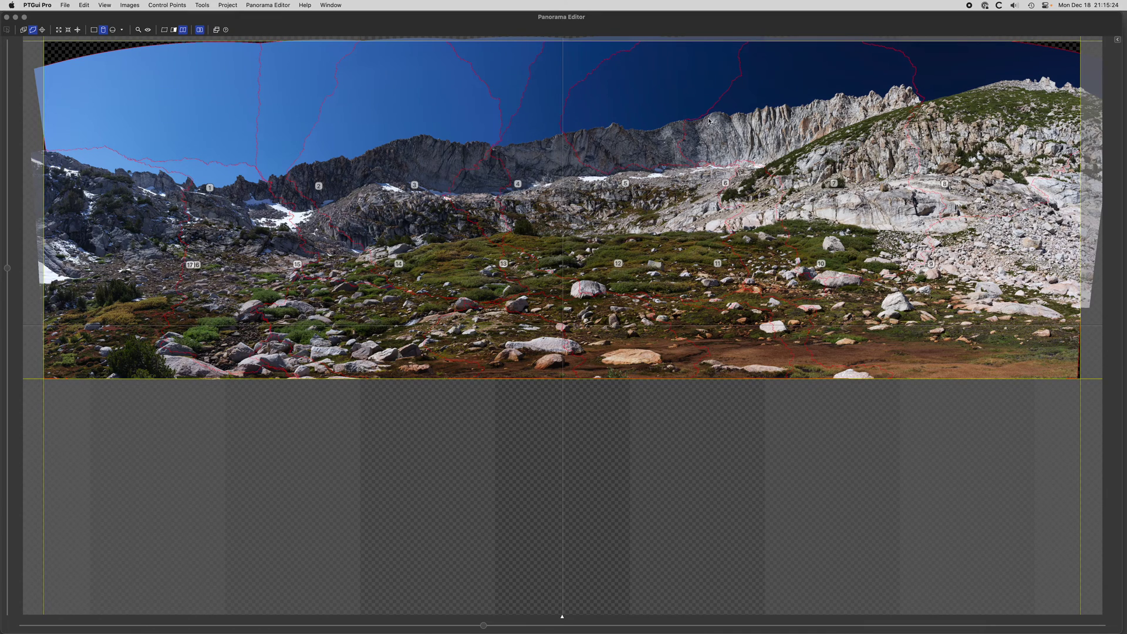
- Run the Optimizer from the main window, reaching a 1.154427-pixel average control point distance
key(super+grave)
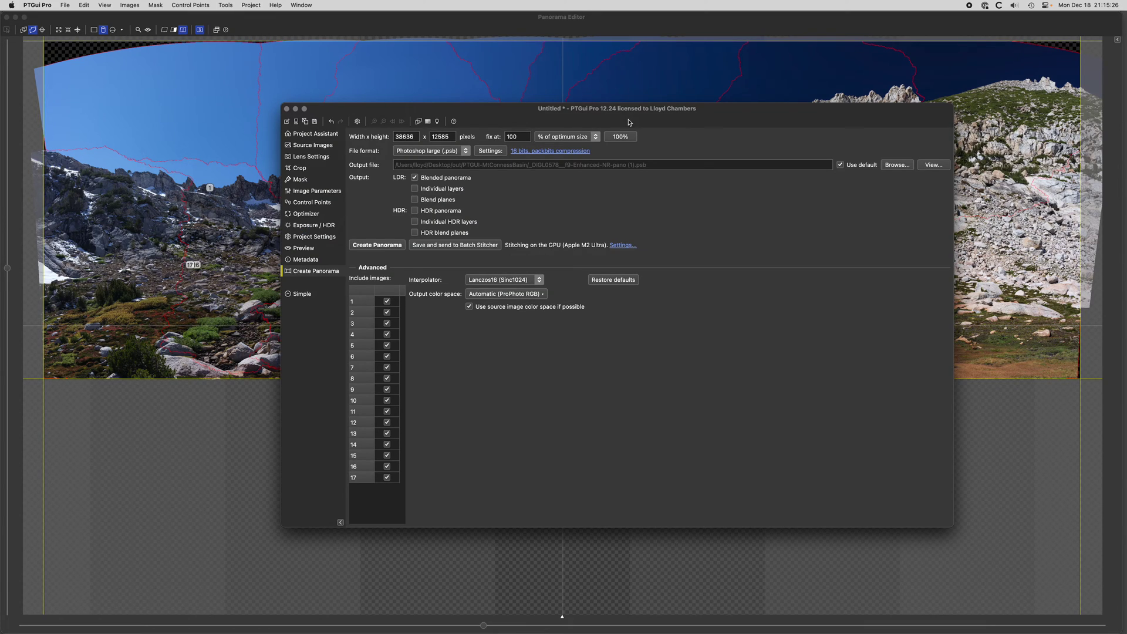
drag(523, 111, 540, 105)
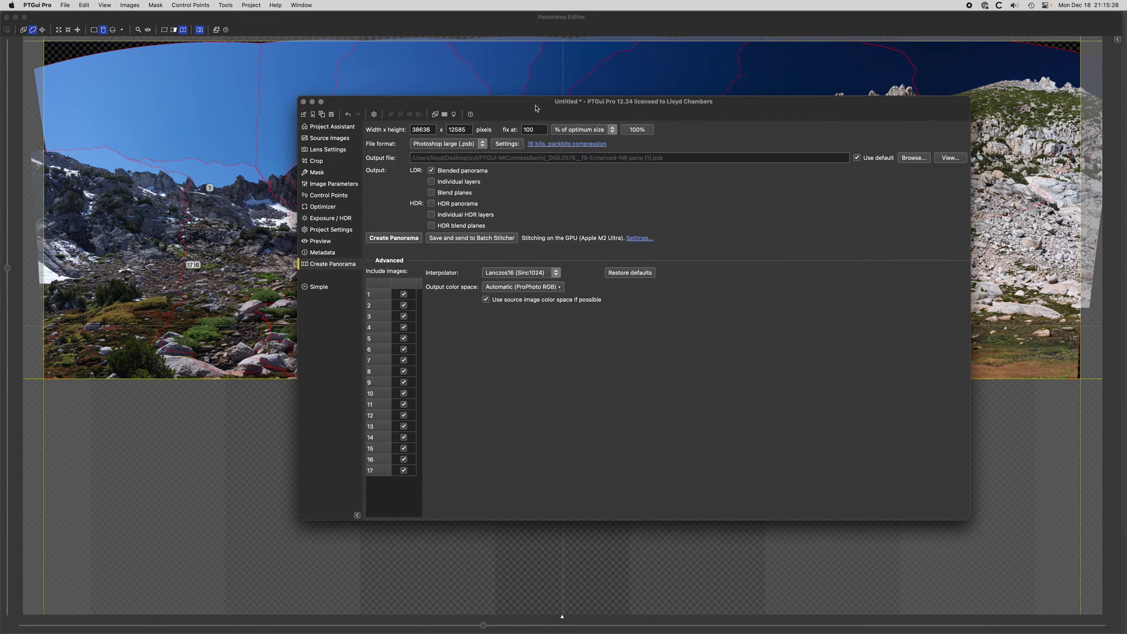
click(338, 206)
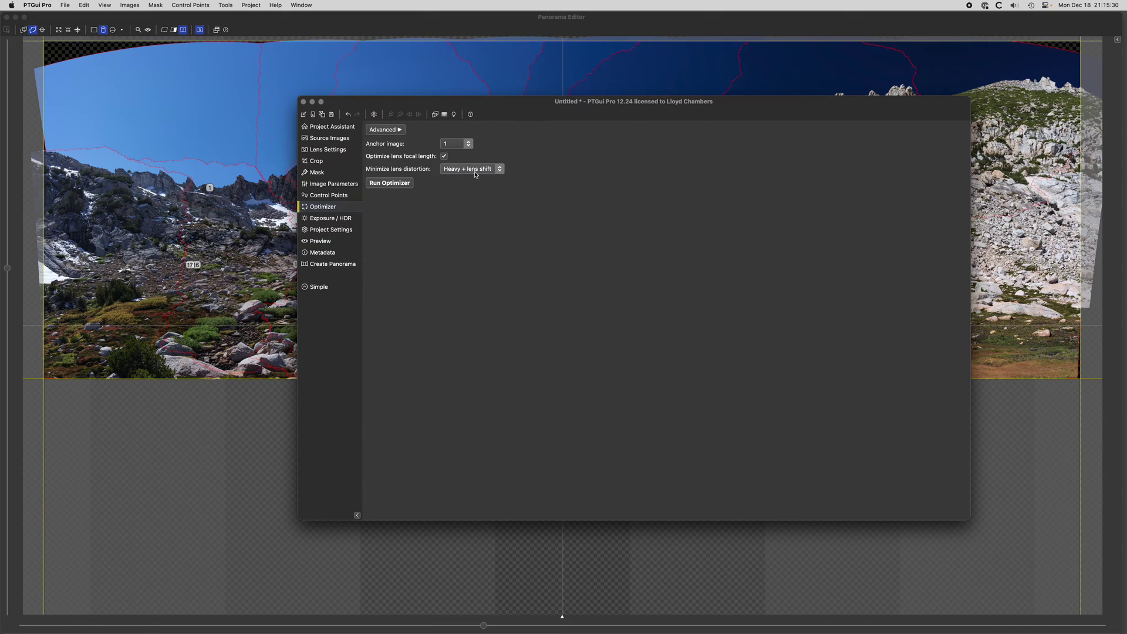
click(398, 185)
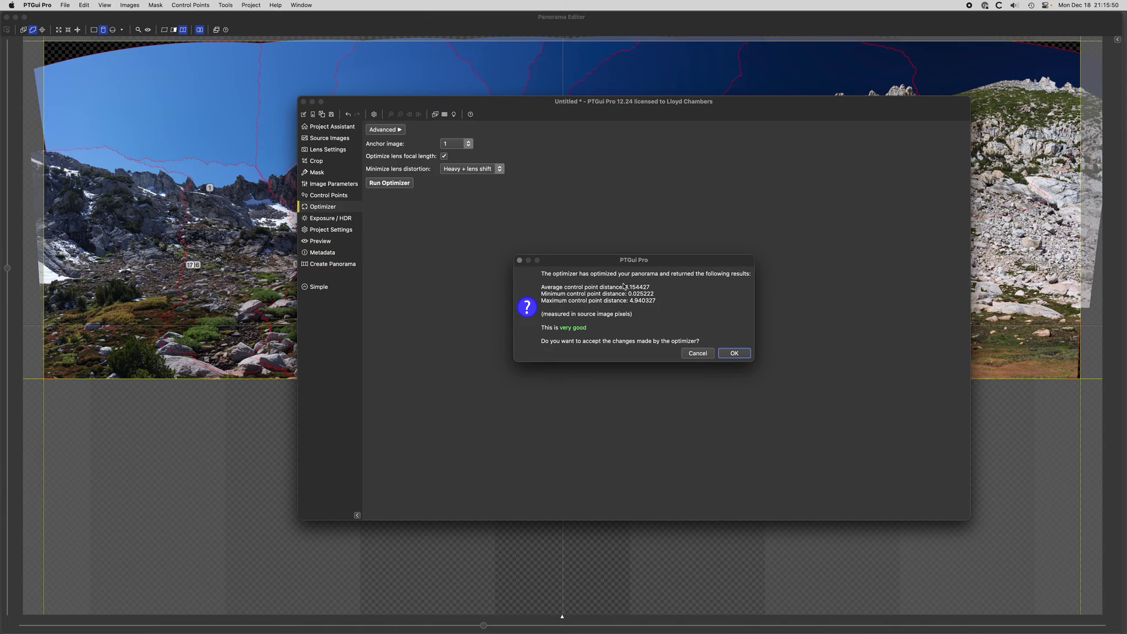
- Accept the optimizer results, check Lens, Crop, Project, Preview and Metadata pages, then return to Create Panorama
click(735, 354)
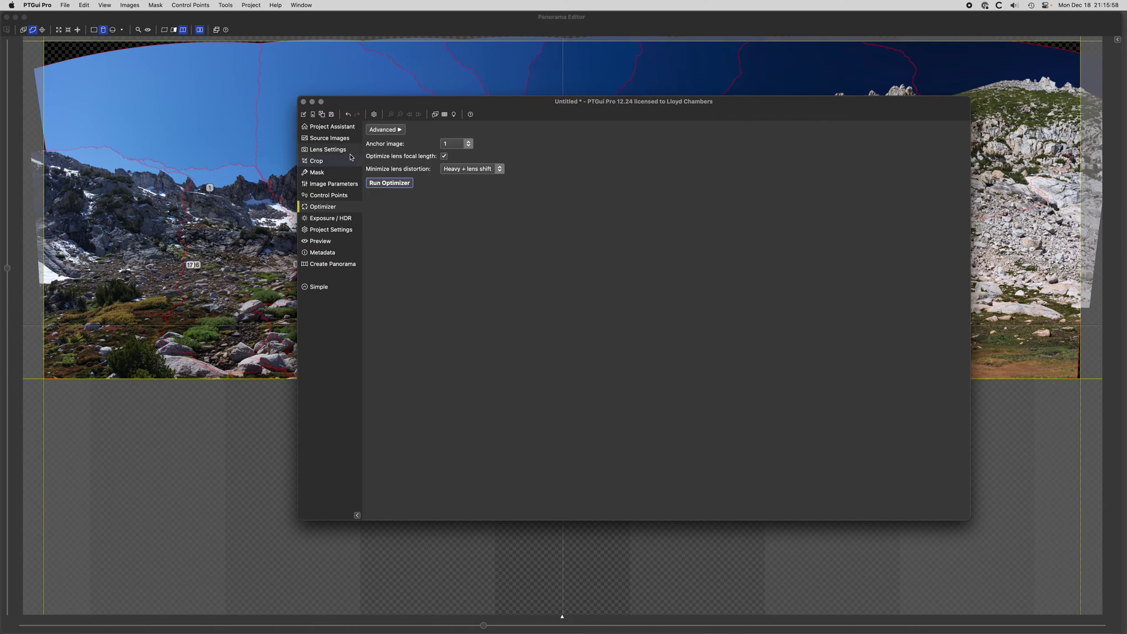
click(335, 151)
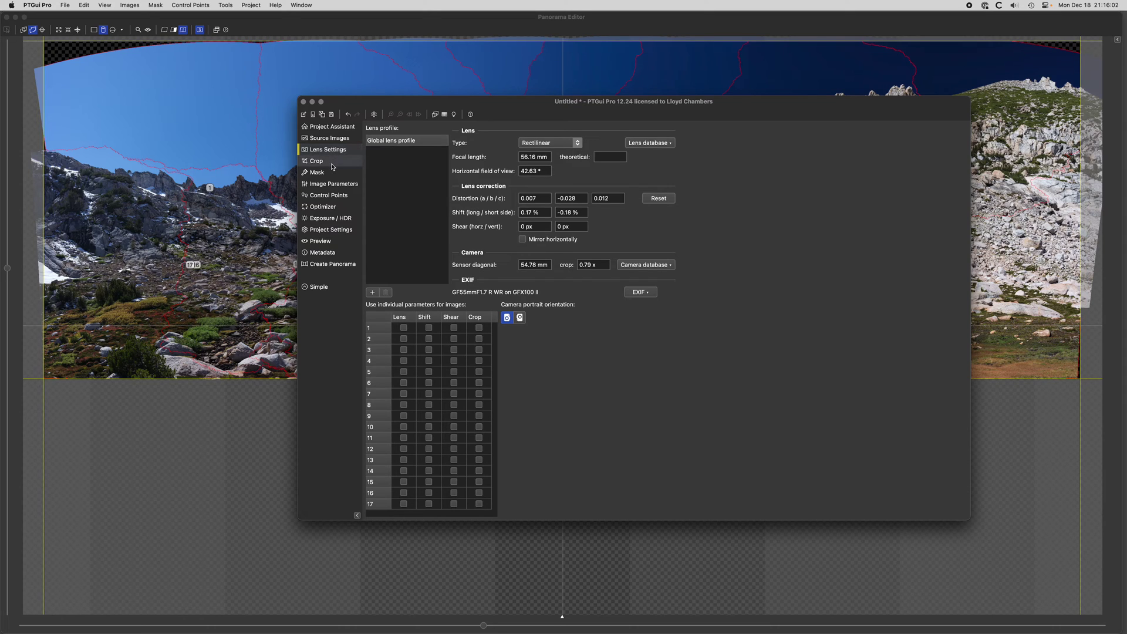
click(332, 165)
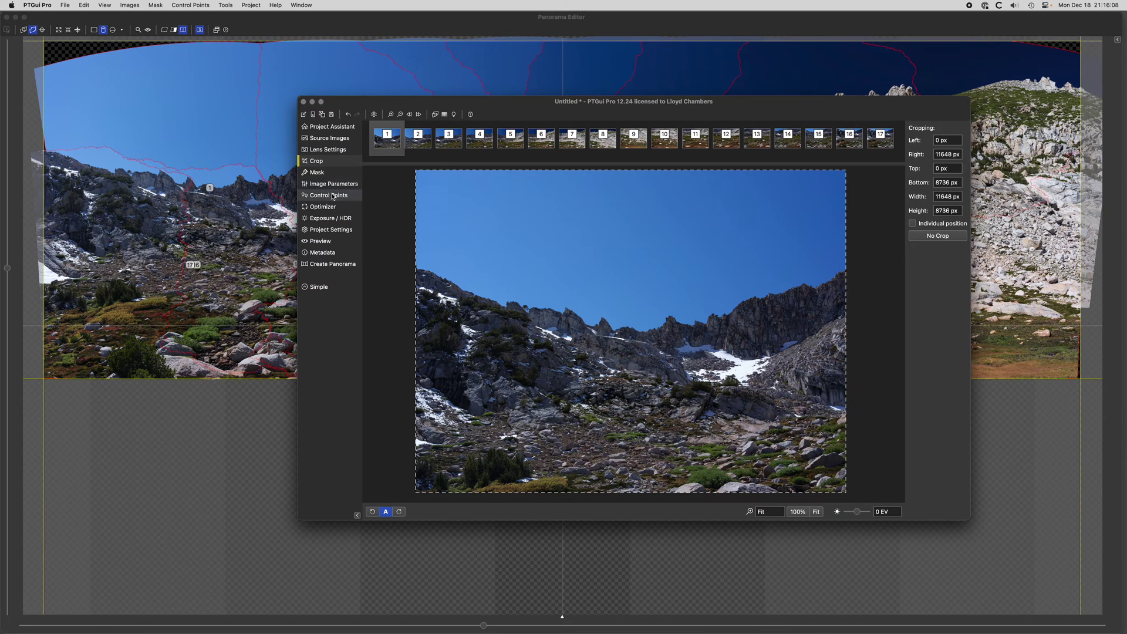
click(342, 231)
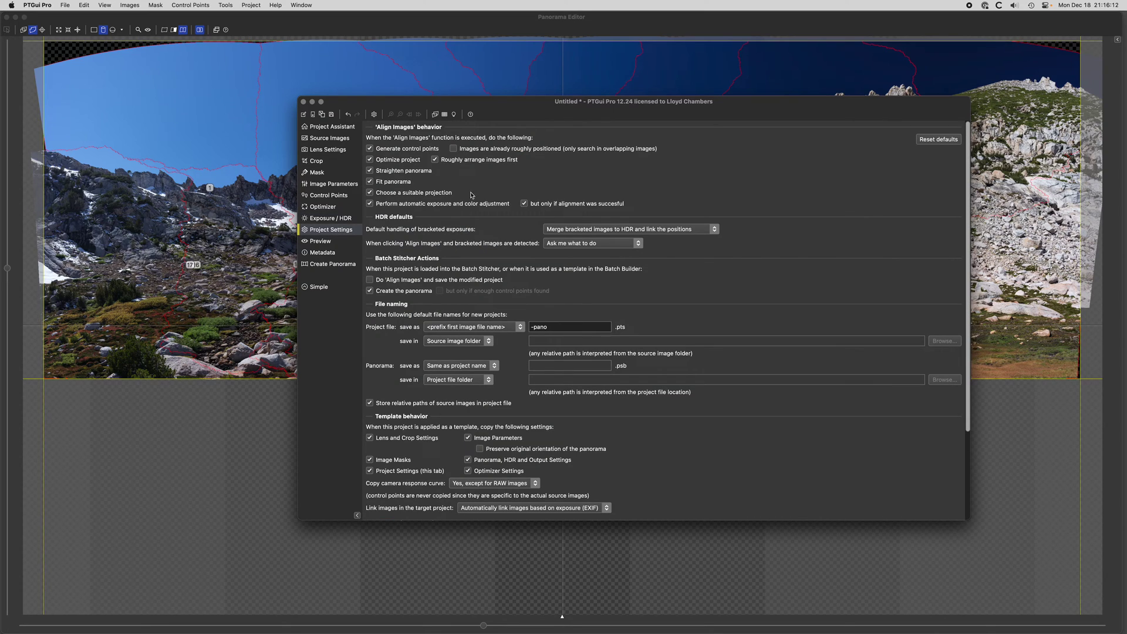
click(320, 241)
click(323, 252)
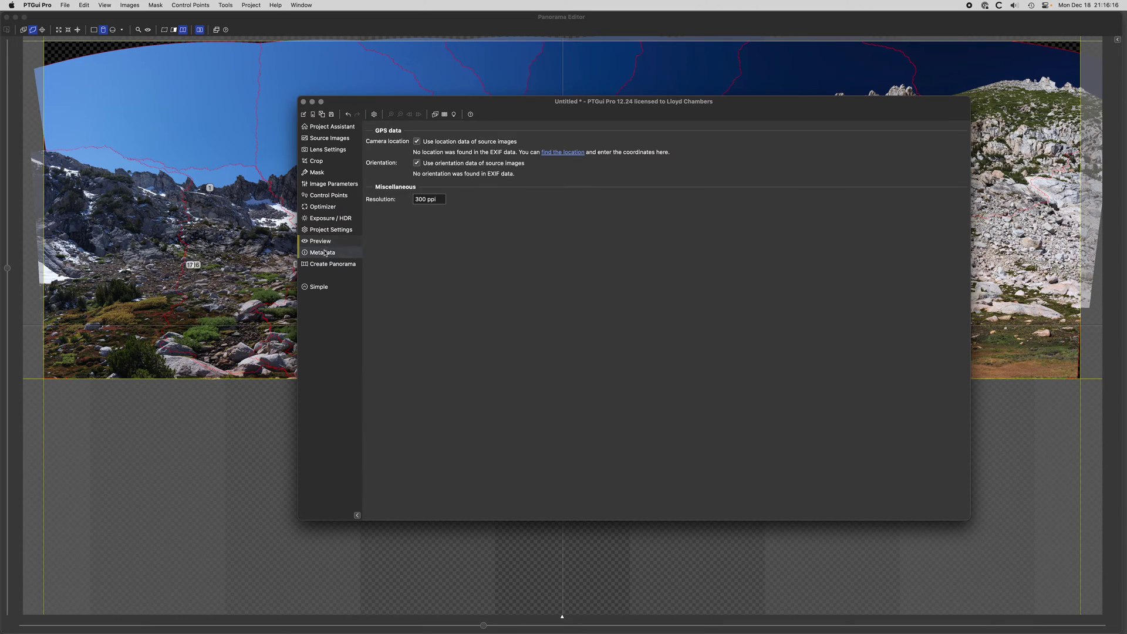
click(328, 265)
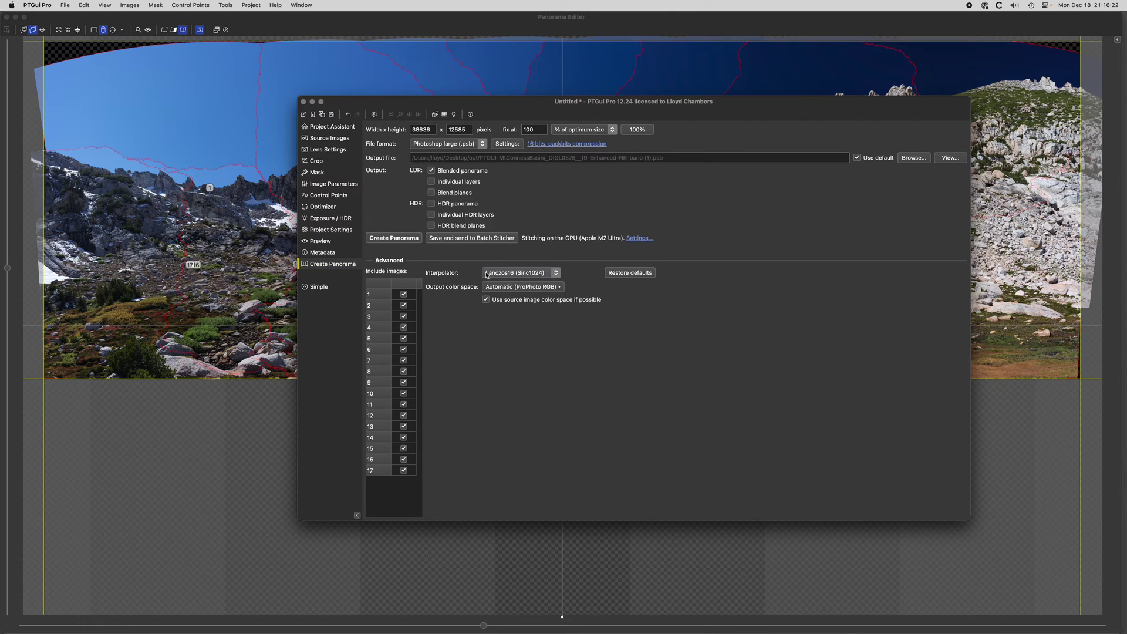
click(557, 274)
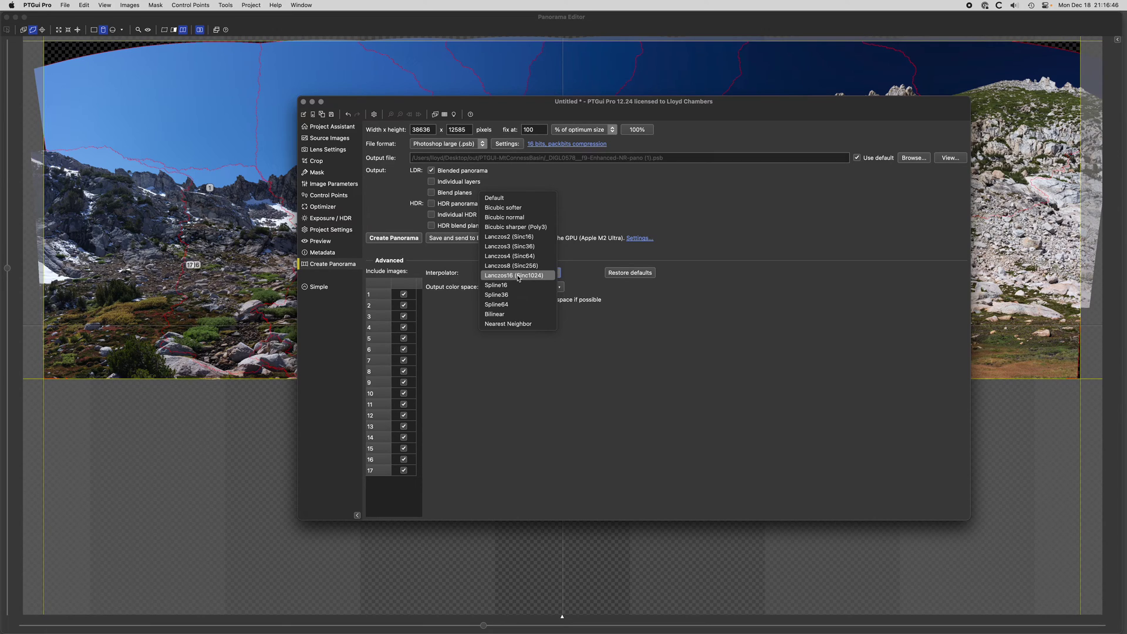
click(519, 277)
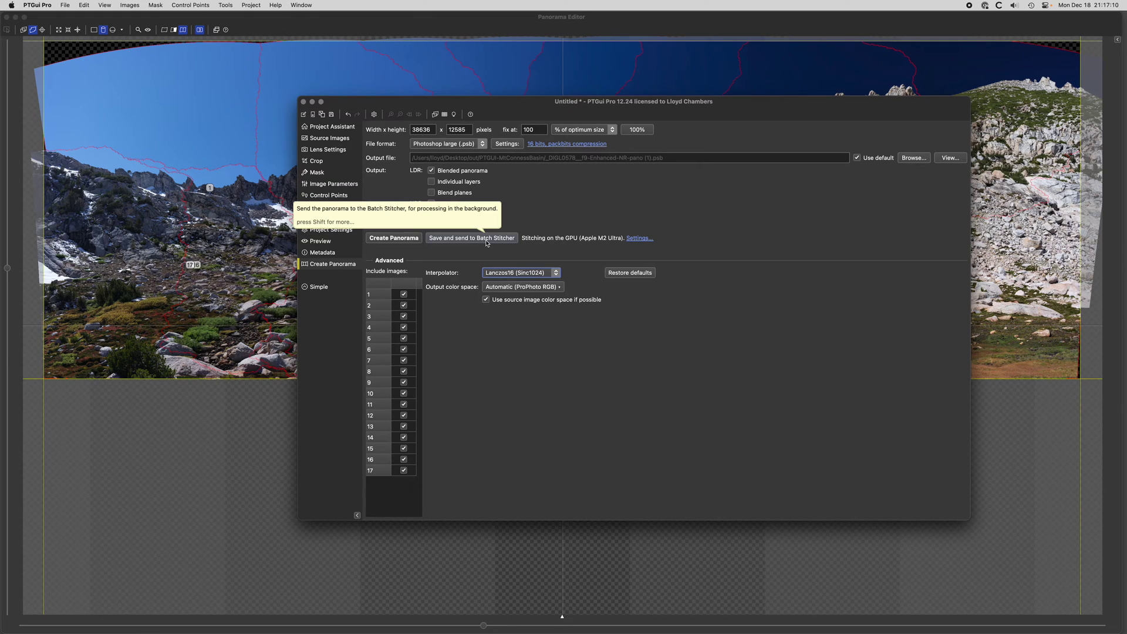
- Stitch the 38636 x 12585 Photoshop large (.psb) panorama with Create Panorama
click(391, 238)
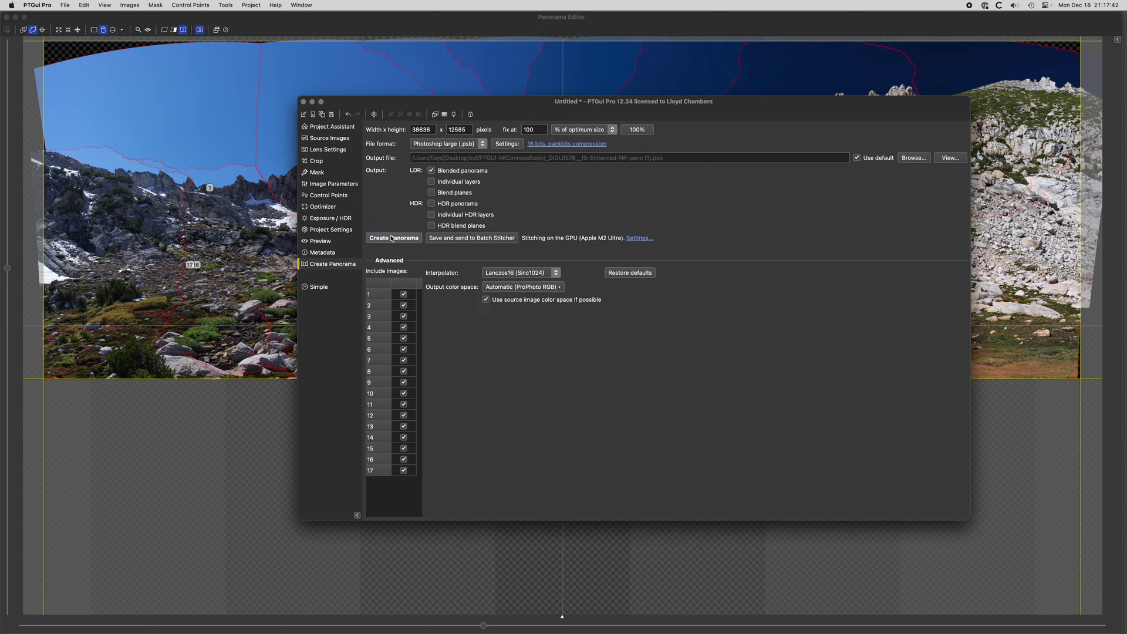
- Select pano (1).psb in the PTGUI-MtConnessBasin Finder folder and open it in Photoshop
key(super+Tab)
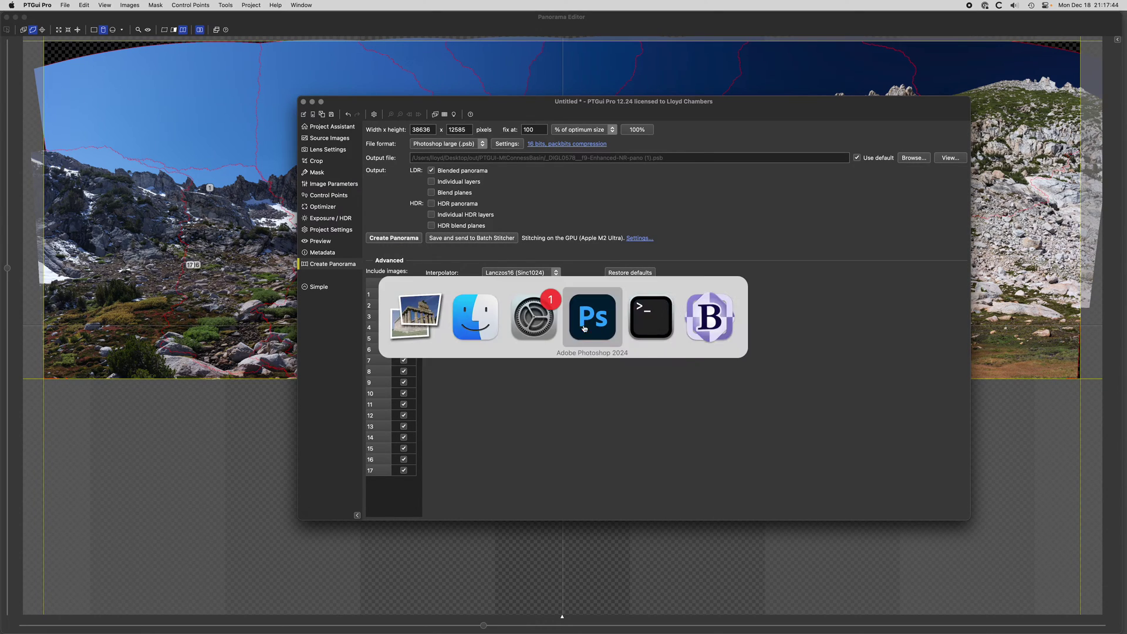
click(470, 320)
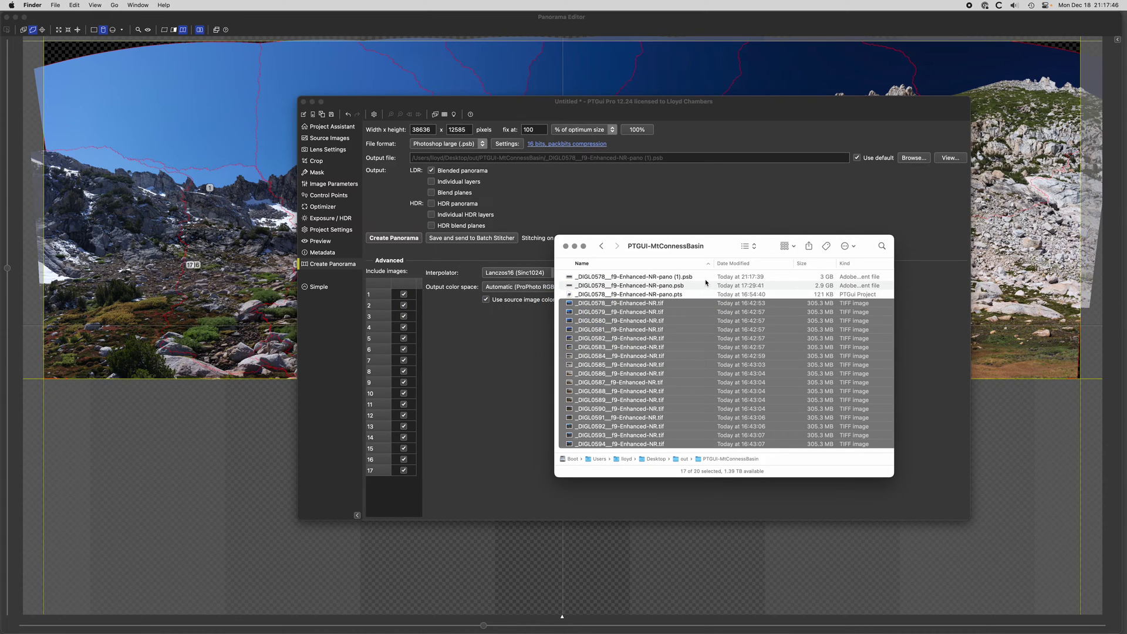
click(642, 278)
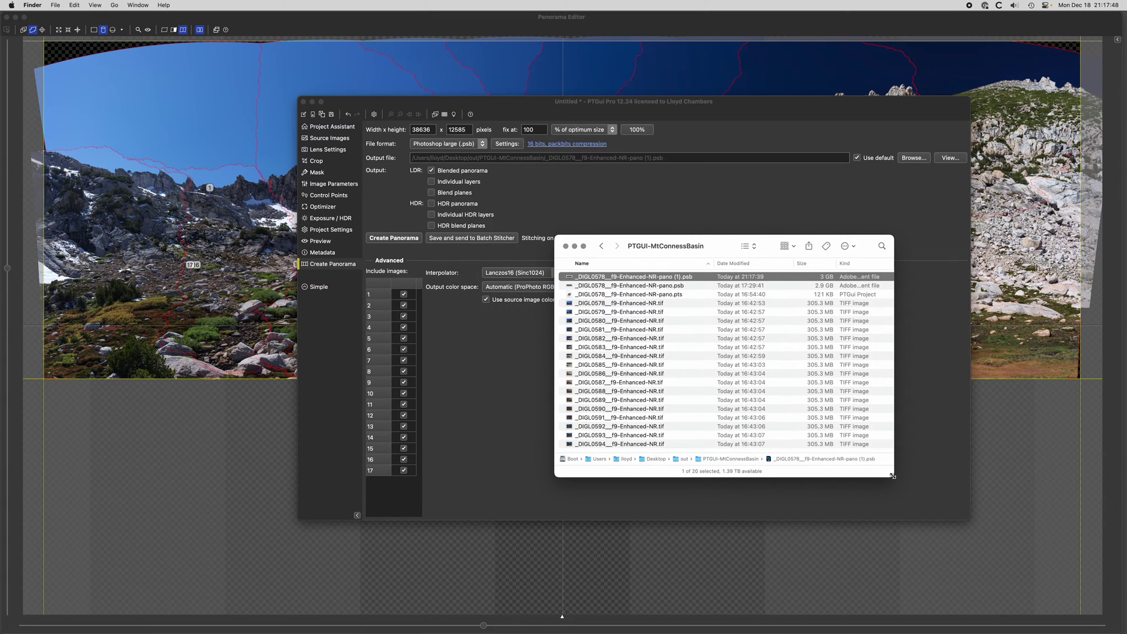
drag(893, 475, 906, 523)
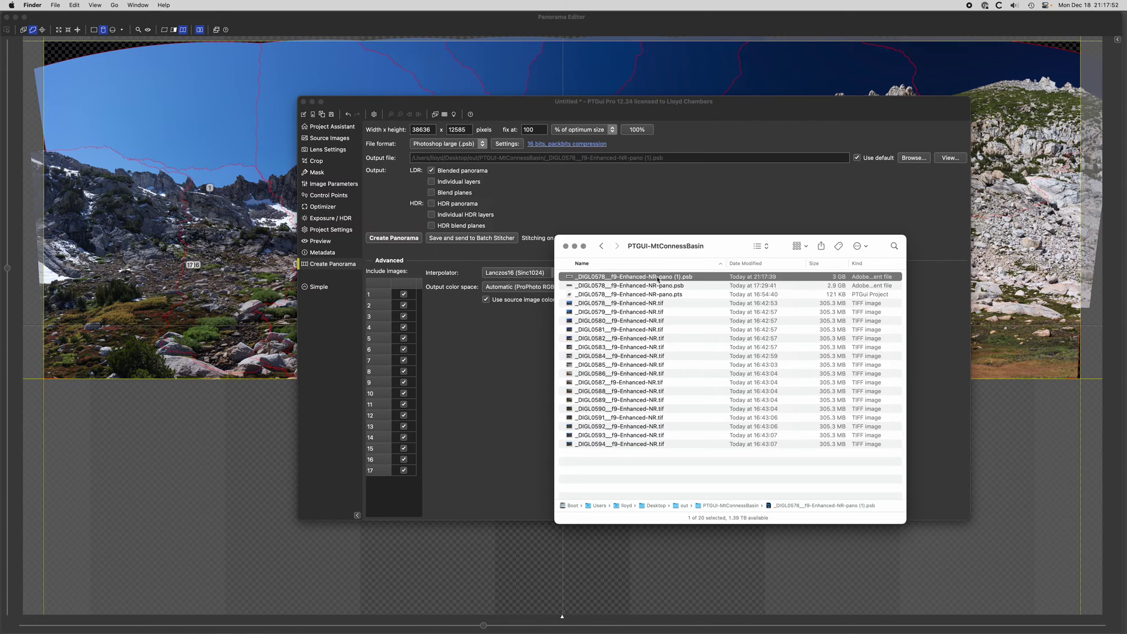
key(super+Tab)
key(super+Tab)
key(super+Tab)
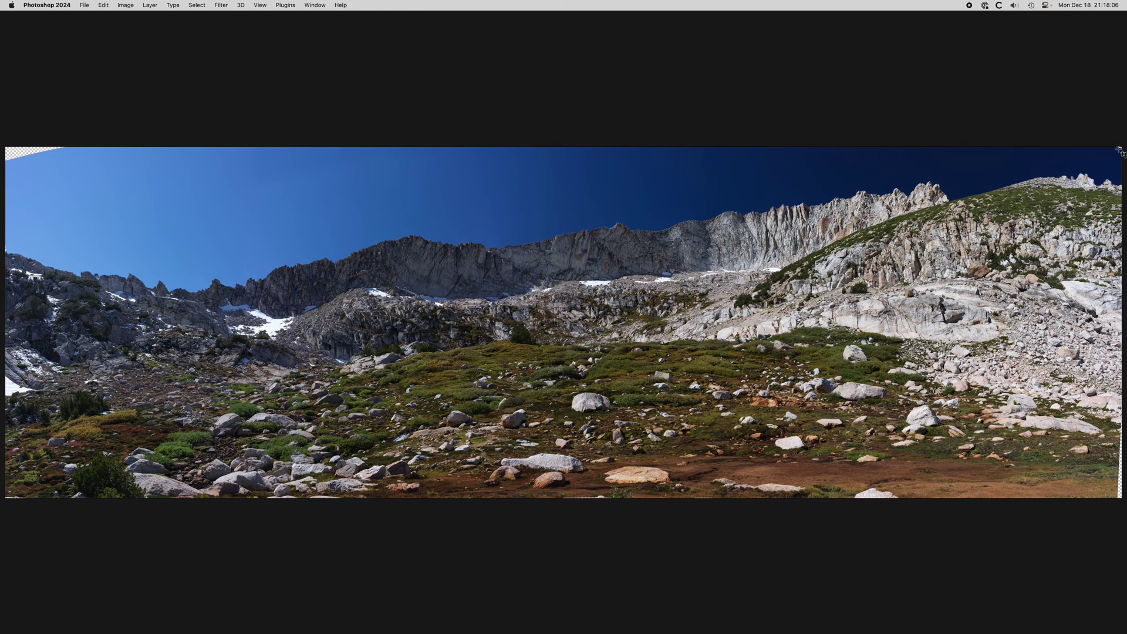
- Marquee the transparent top-left corner and start Edit > Content-Aware Fill
drag(67, 163, 47, 142)
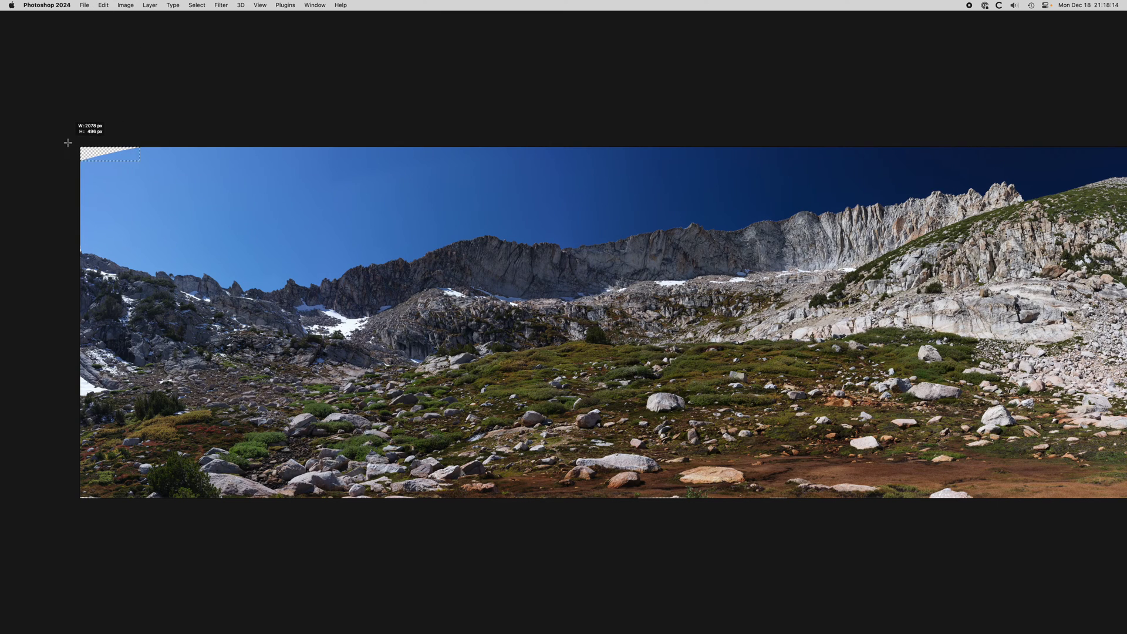
click(109, 4)
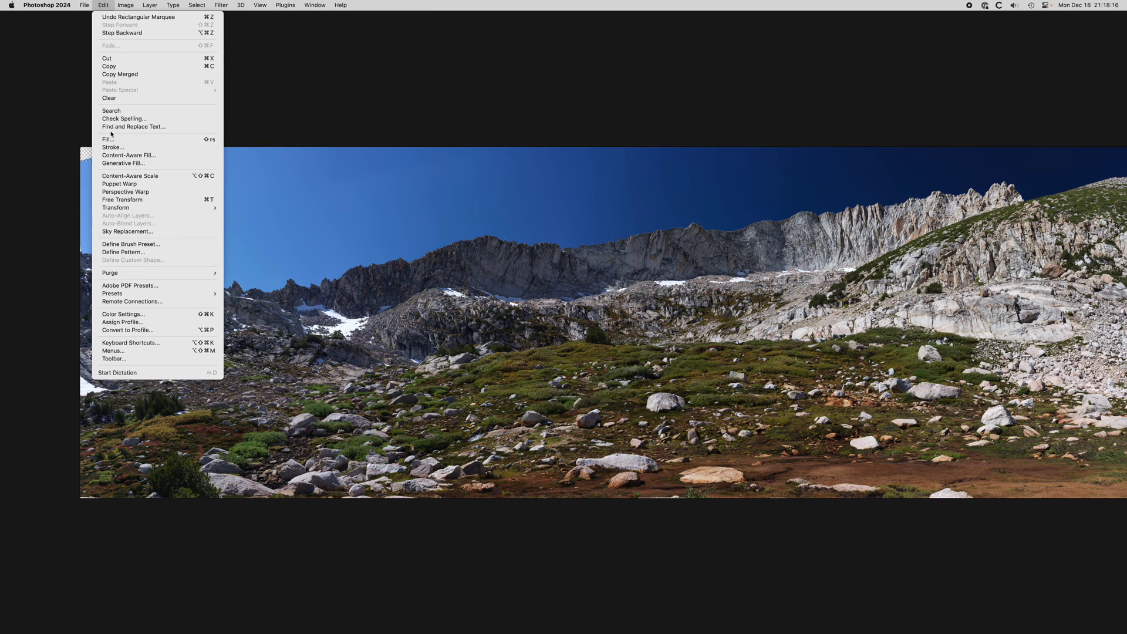
click(129, 155)
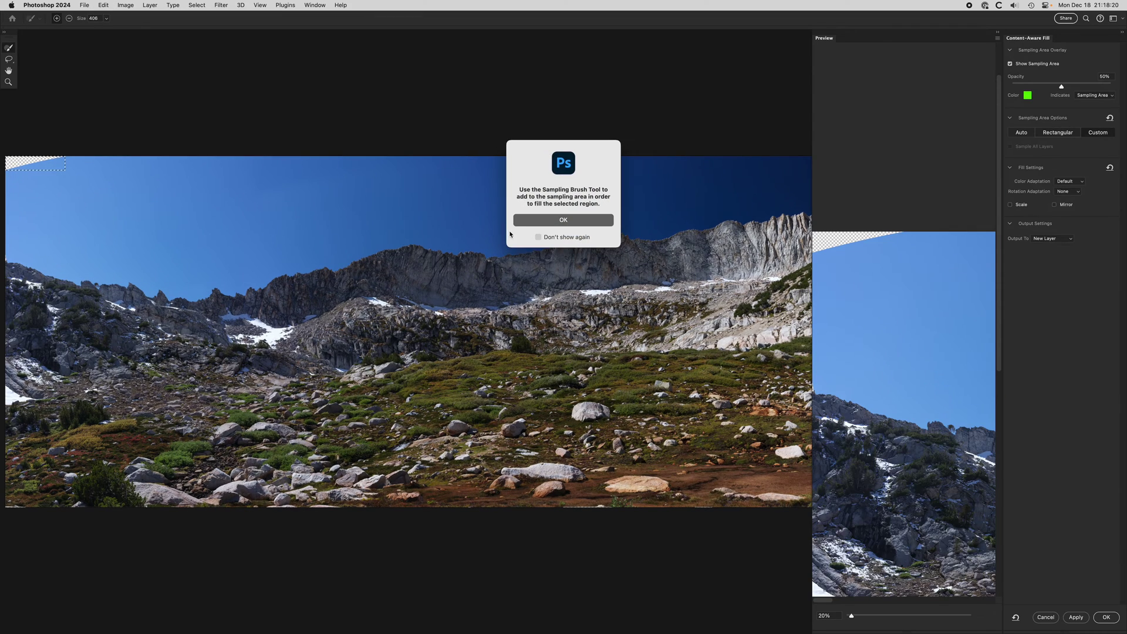
- Dismiss the Sampling Brush tip and cancel the Content-Aware Fill workspace without filling
click(567, 219)
click(559, 221)
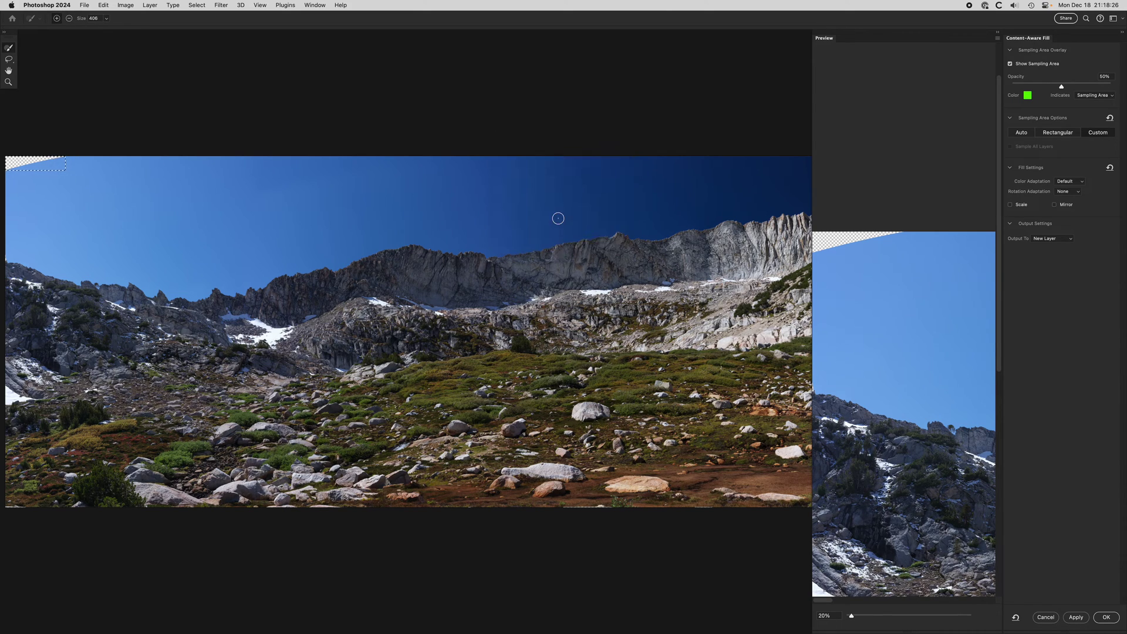
key(Escape)
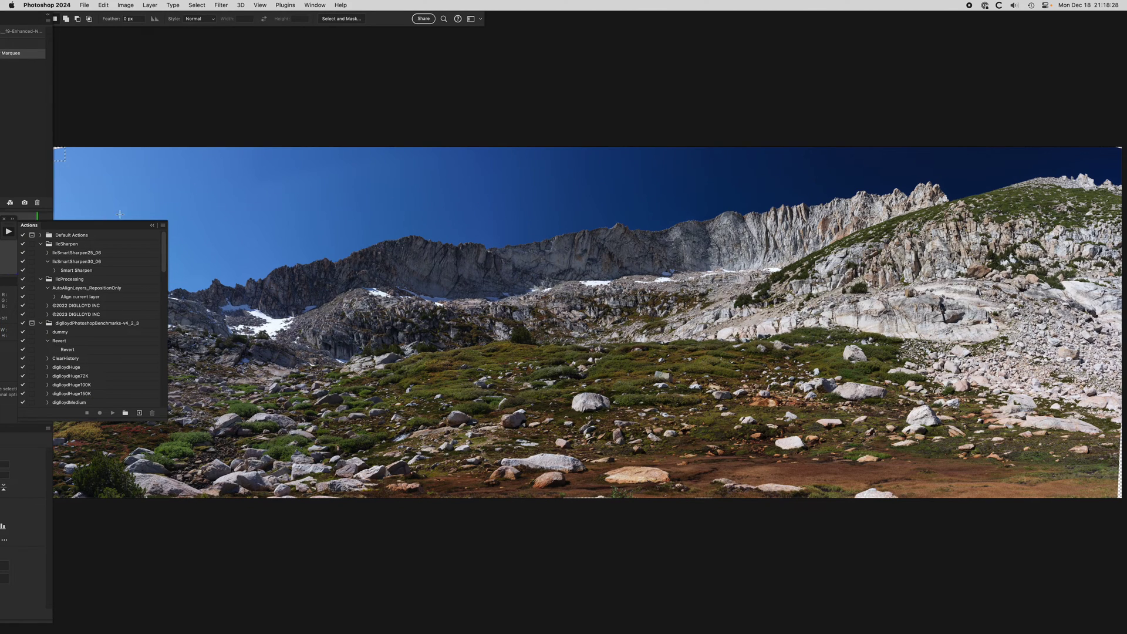
- With panels hidden, fill the selected corner using Edit > Fill set to Content-Aware
key(Tab)
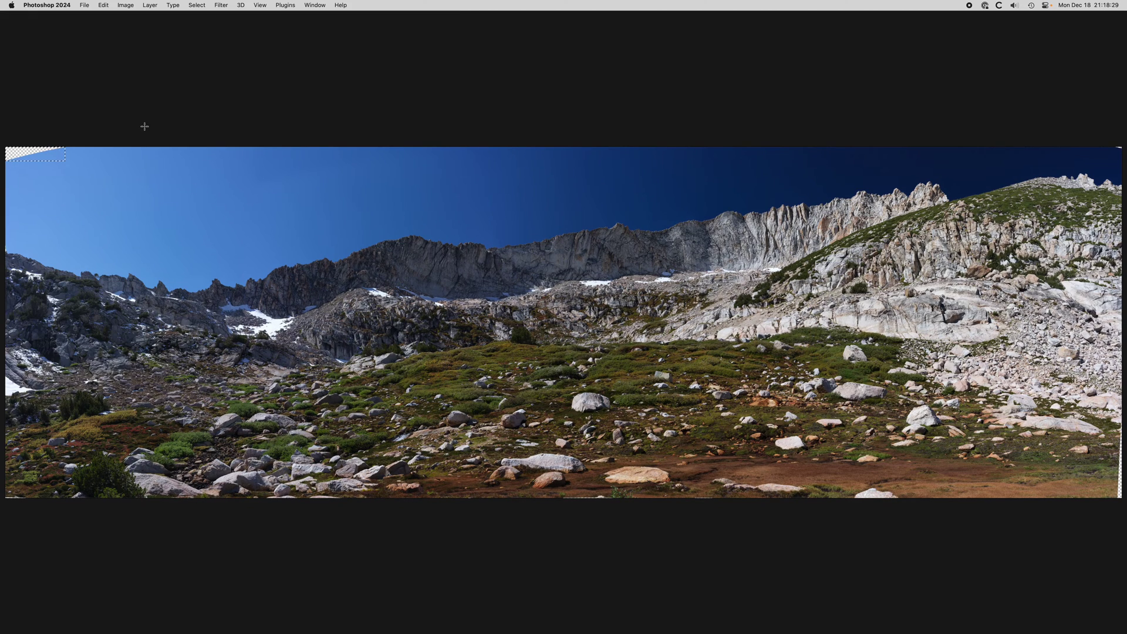
click(103, 4)
click(117, 140)
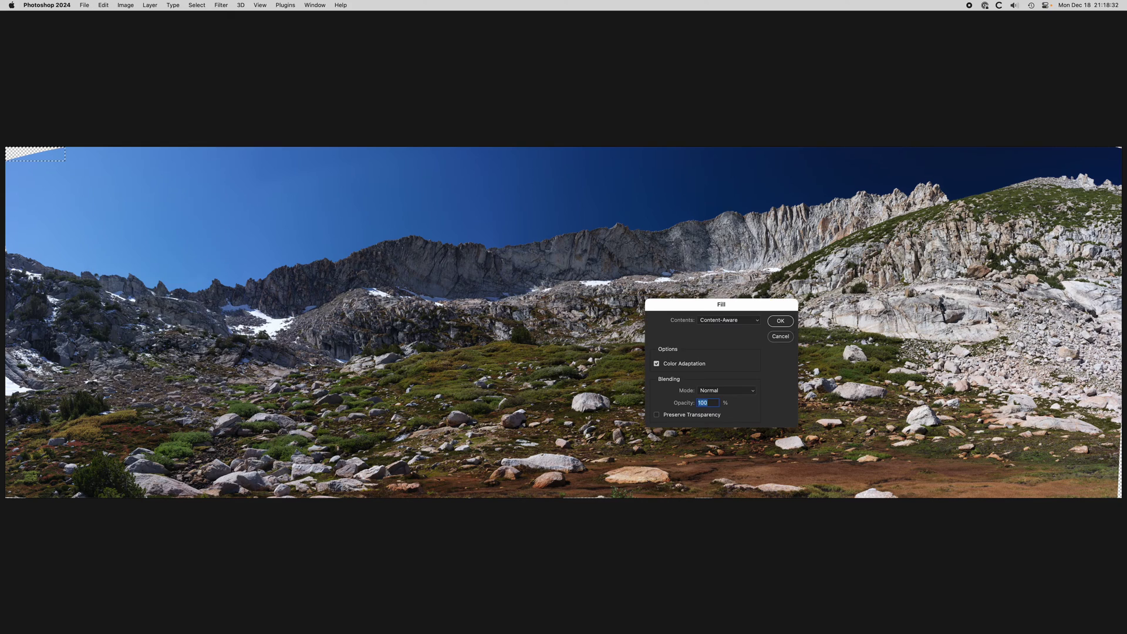
click(781, 321)
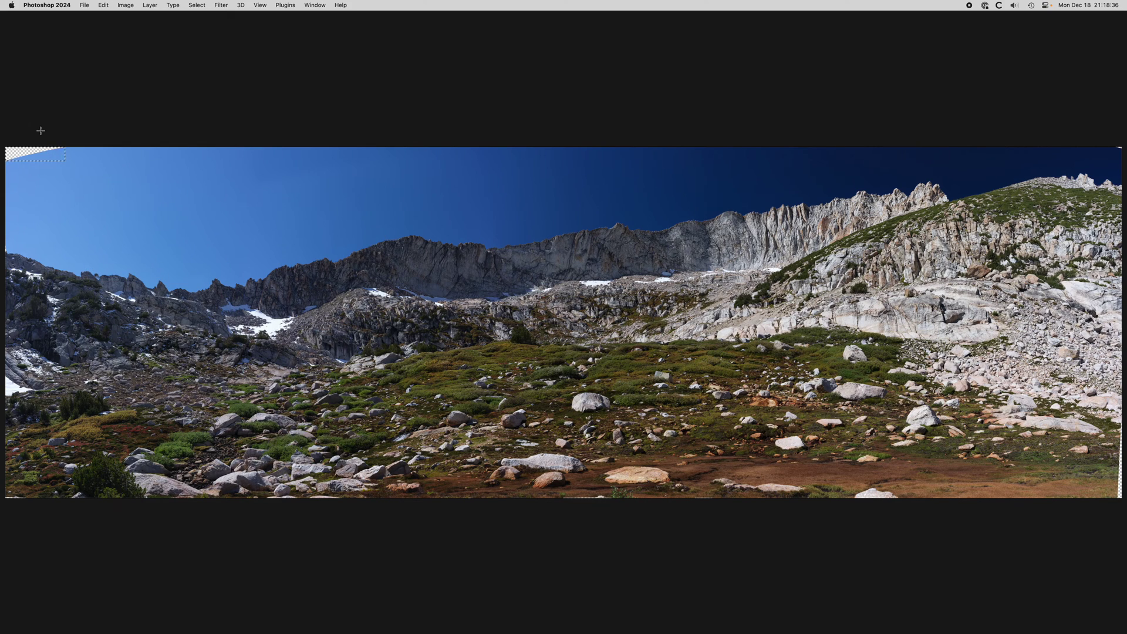
- Deselect the corner, bring the panels back, and go to the Window menu's workspaces
key(Tab)
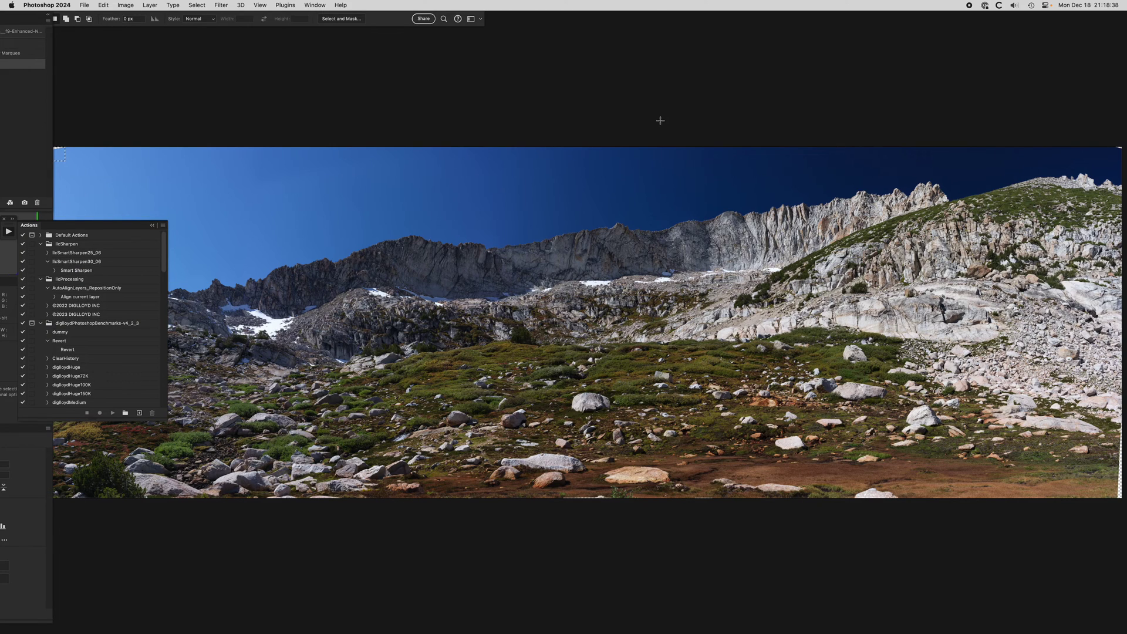
key(Tab)
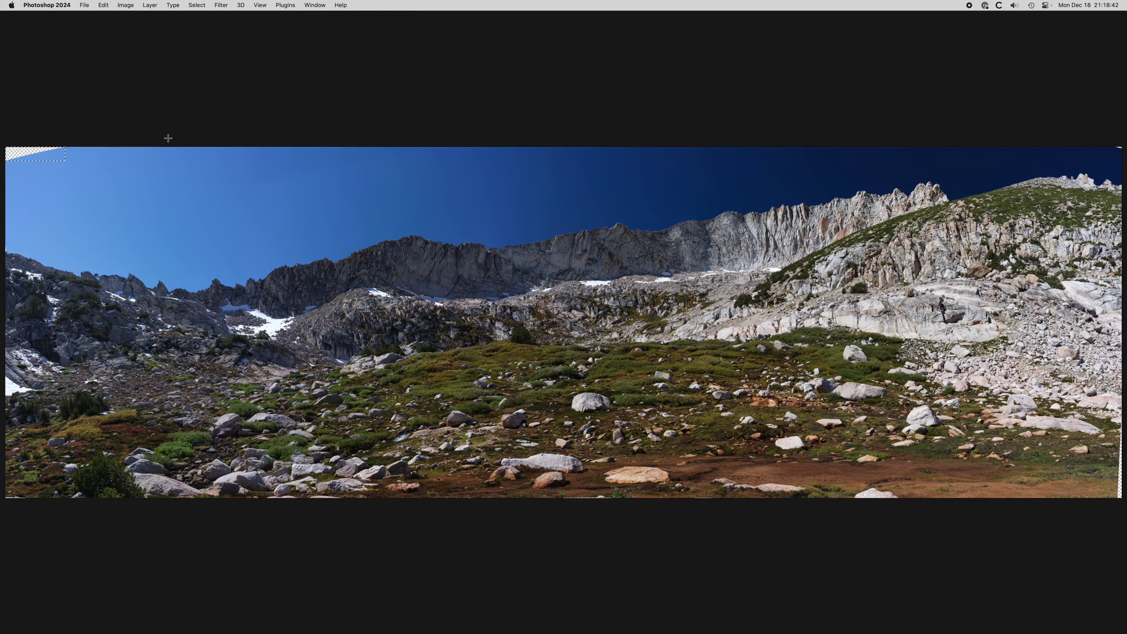
key(super+d)
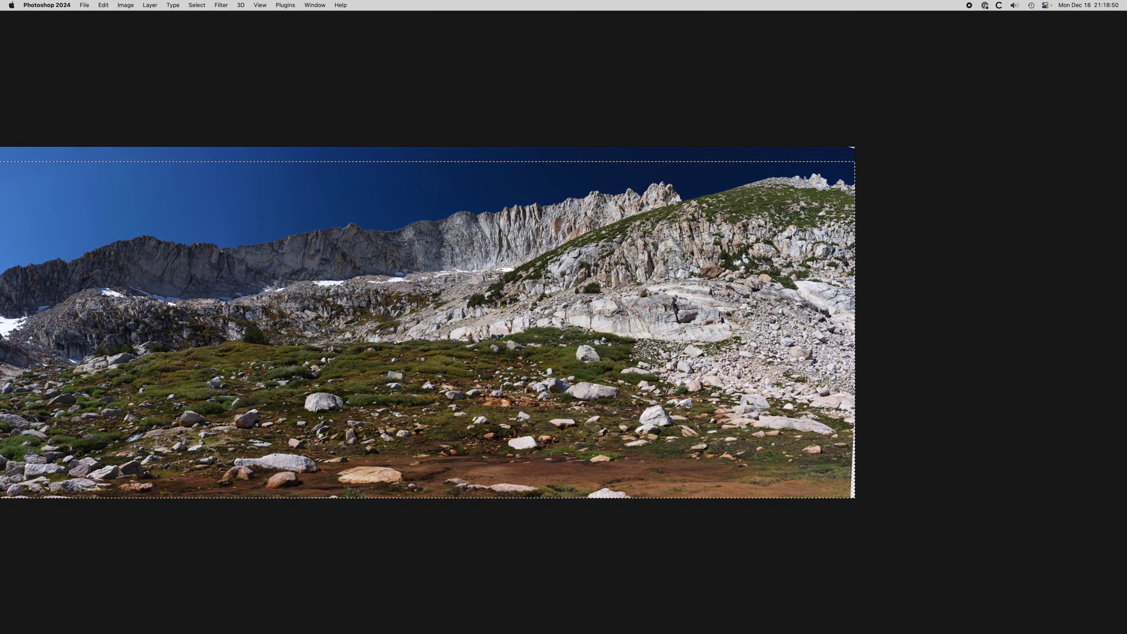
scroll(424, 237, left, 5)
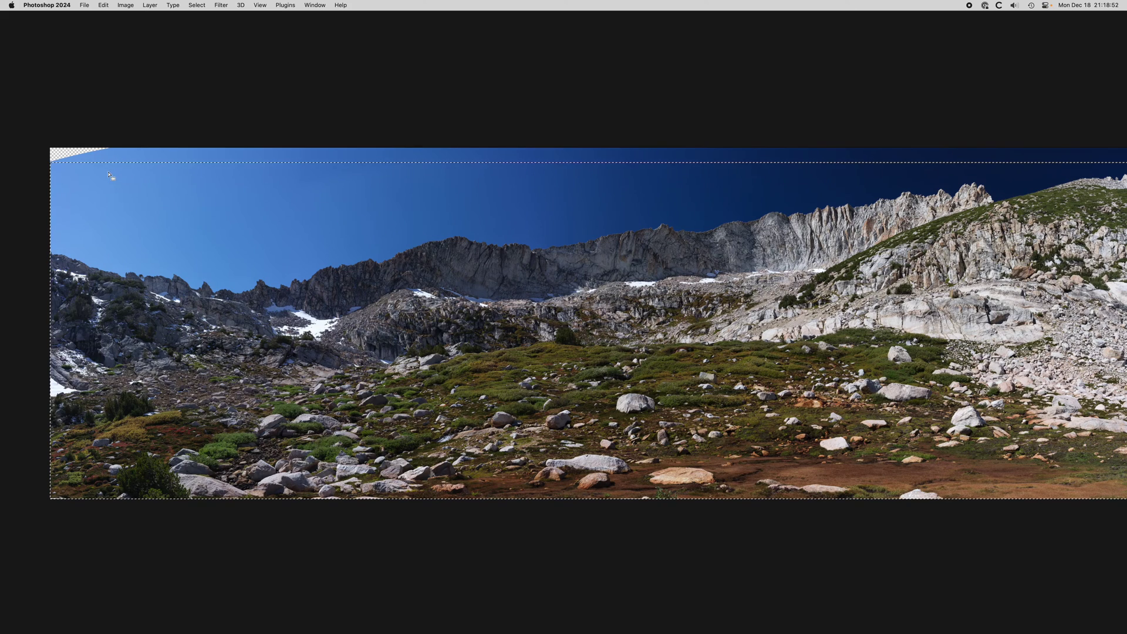
key(super+d)
key(Tab)
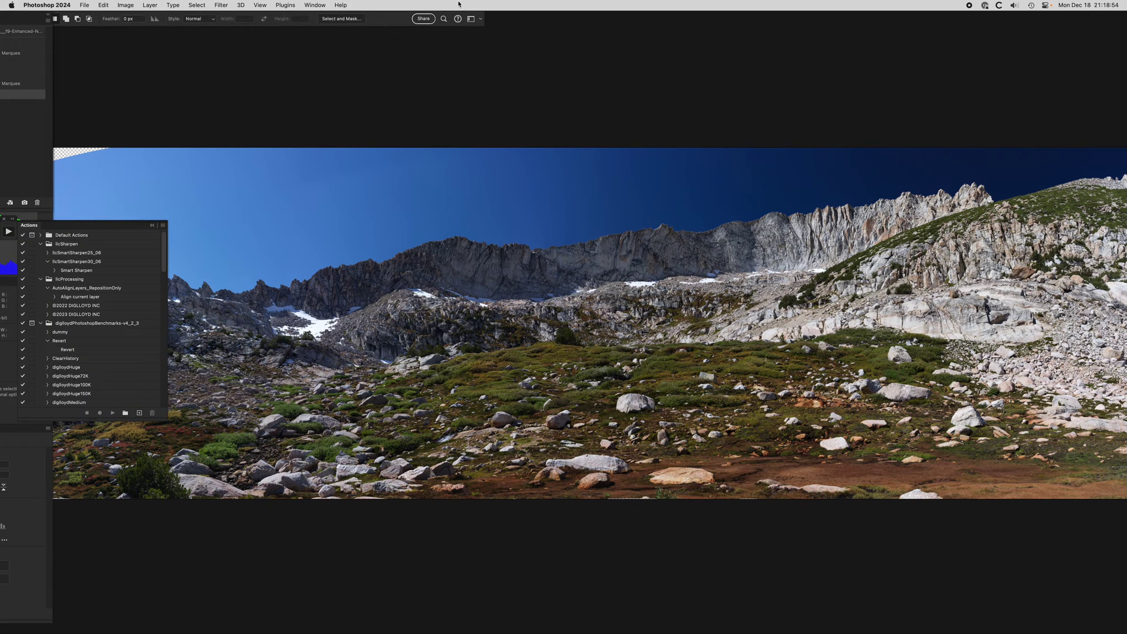
click(305, 4)
- Switch to a saved workspace layout and marquee a generous area over the top-left corner
mouse_move(327, 26)
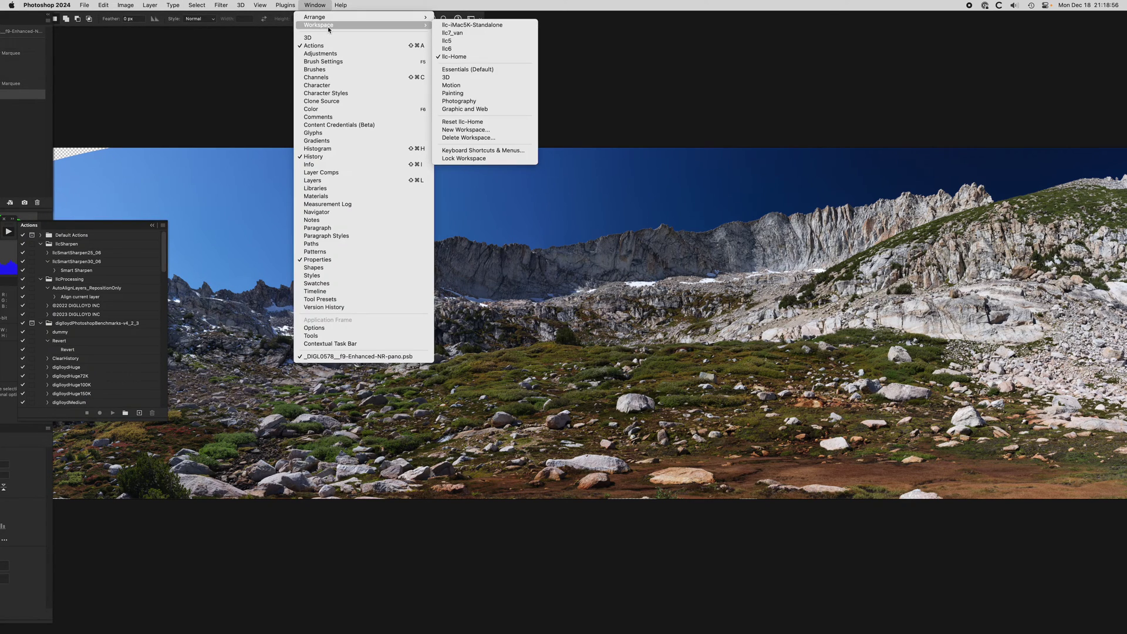
click(455, 30)
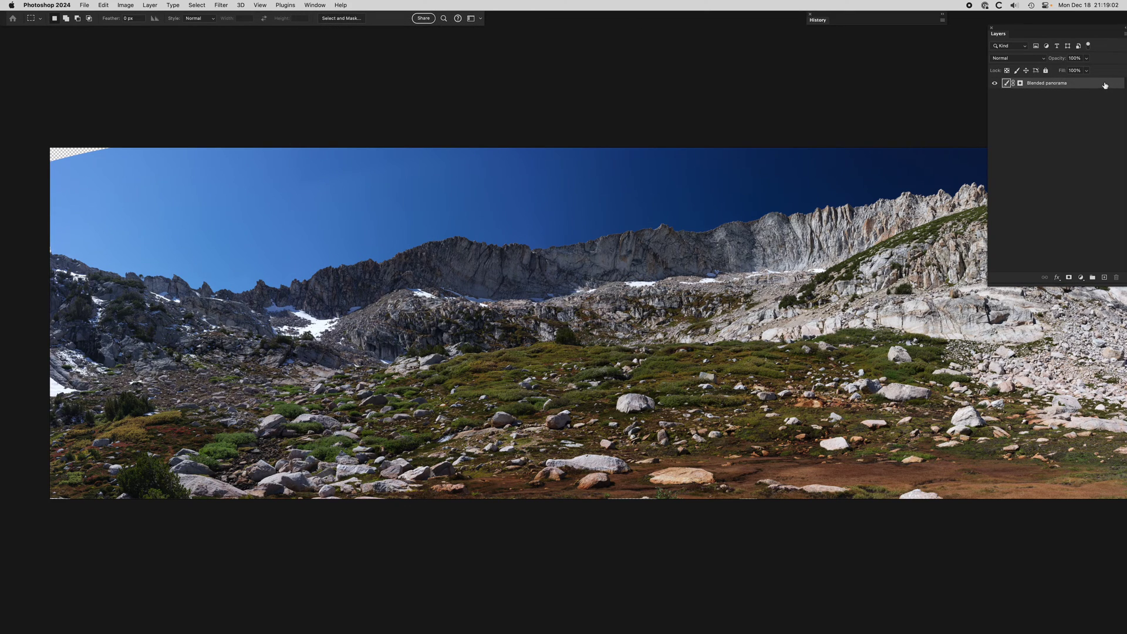
drag(108, 155, 50, 146)
drag(121, 171, 41, 131)
- Content-aware fill the selected corner with Edit > Fill, then deselect
click(101, 5)
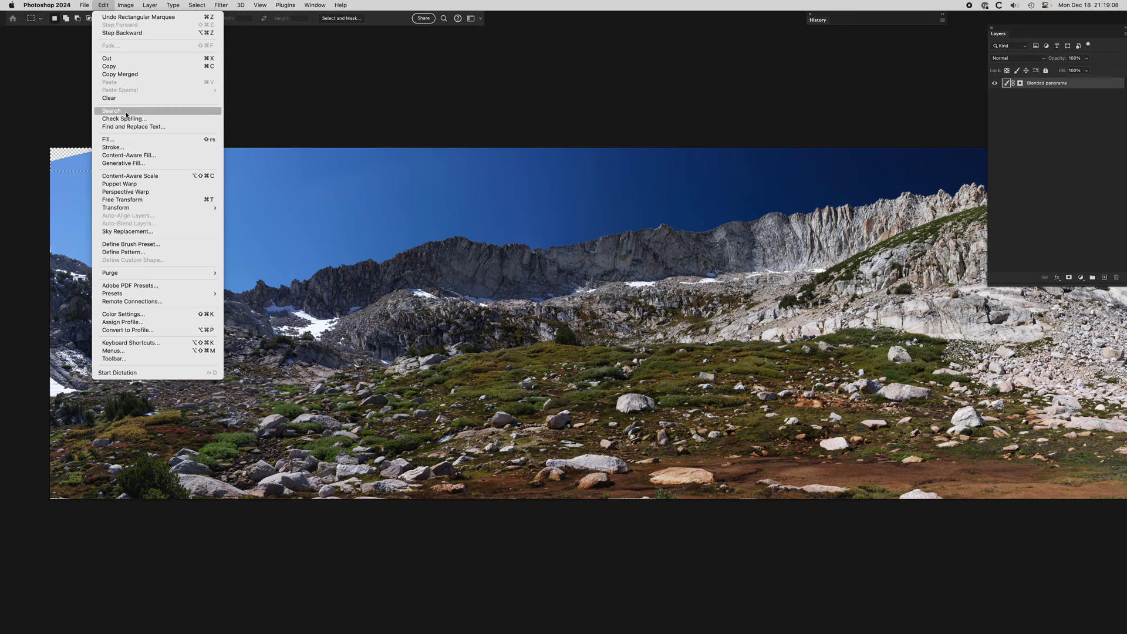
click(118, 140)
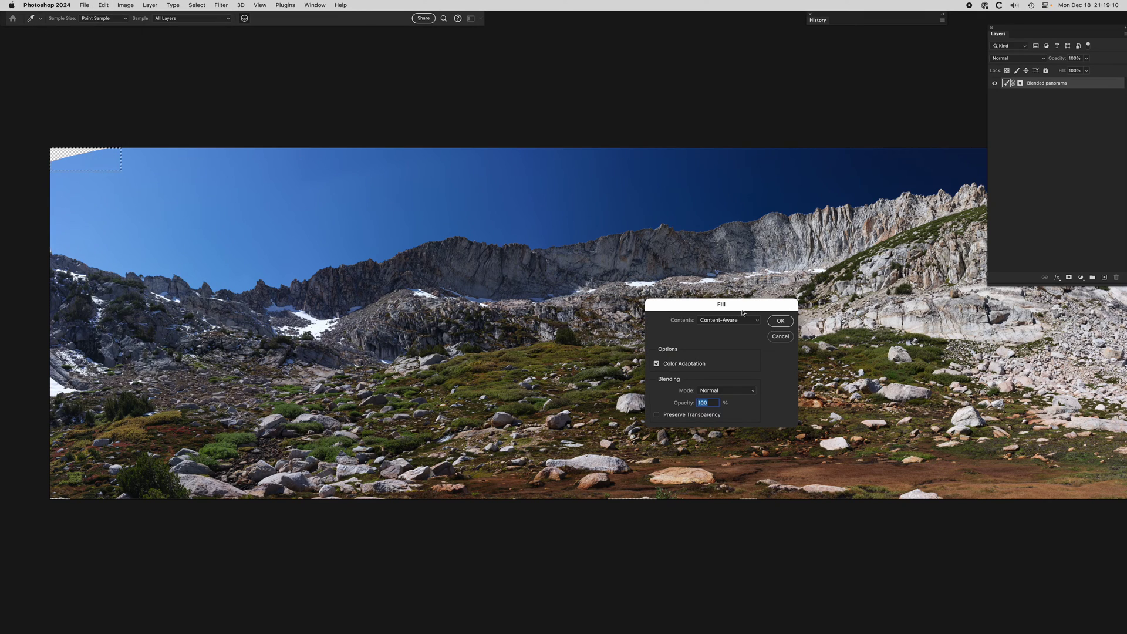
click(780, 321)
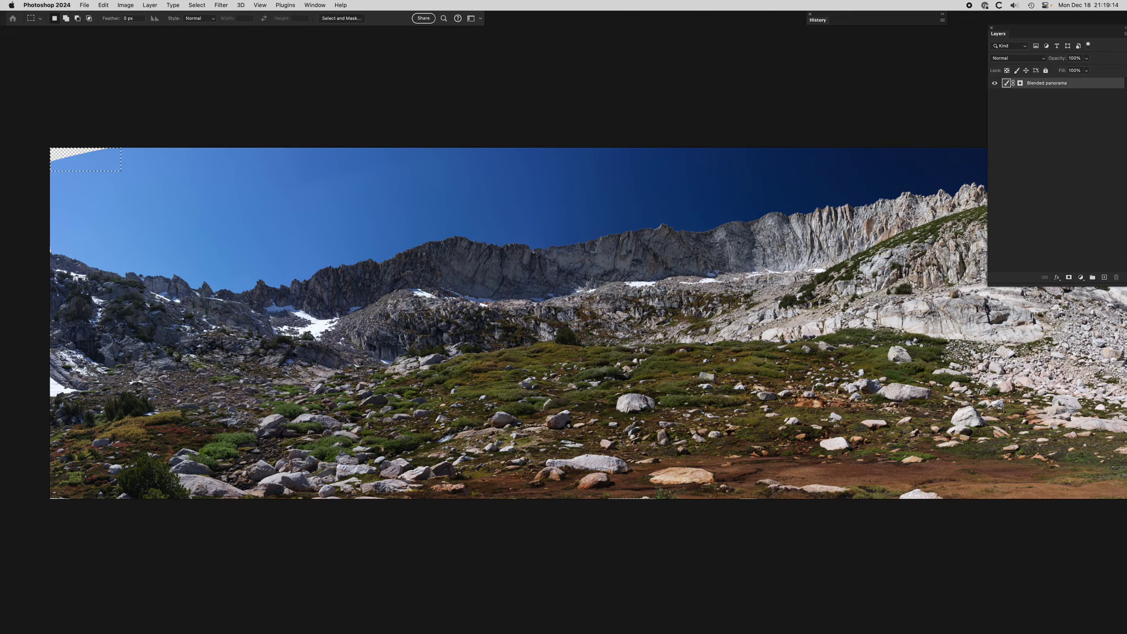
key(super+d)
- Pan across the zoomed-in granite ridge panorama to inspect it for stitching seams
scroll(292, 124, right, 10)
scroll(292, 124, left, 12)
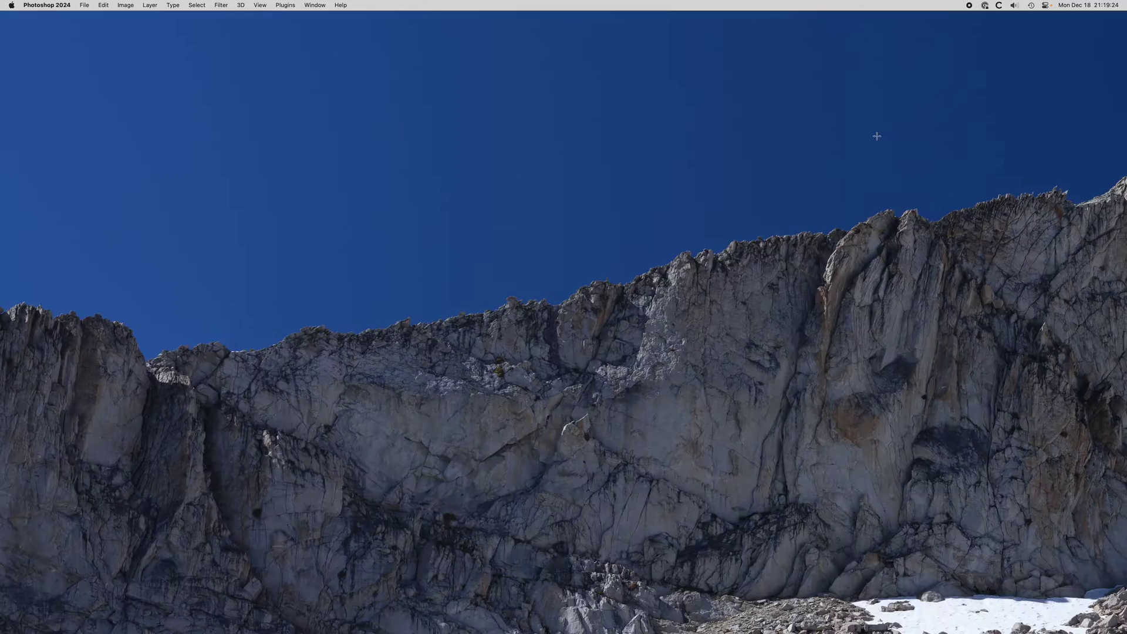
scroll(845, 148, left, 15)
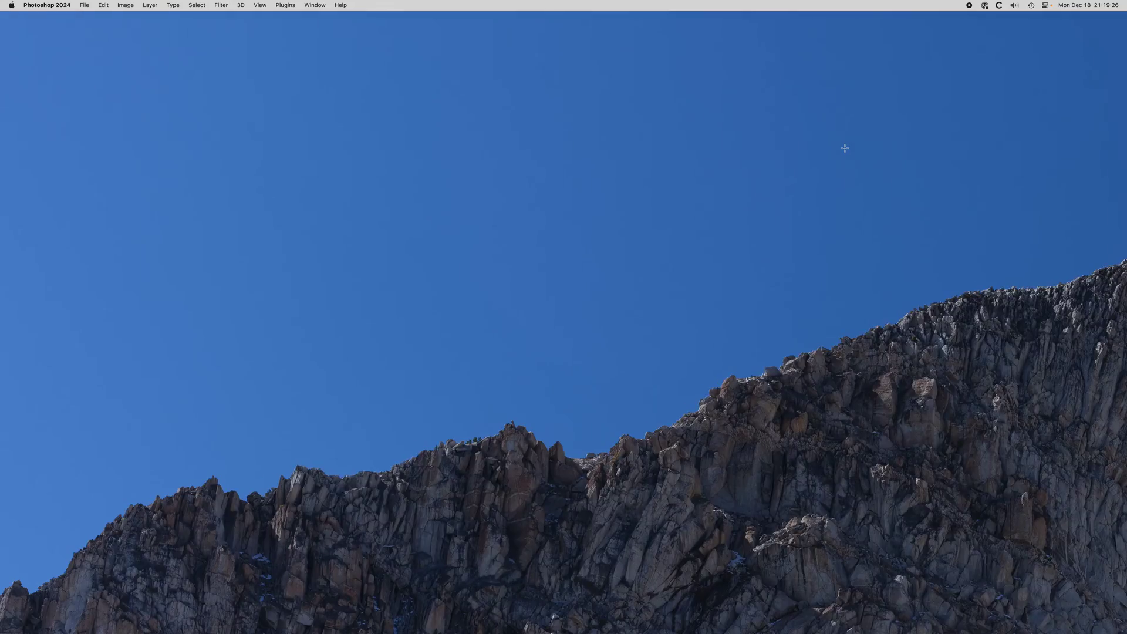
scroll(845, 148, left, 15)
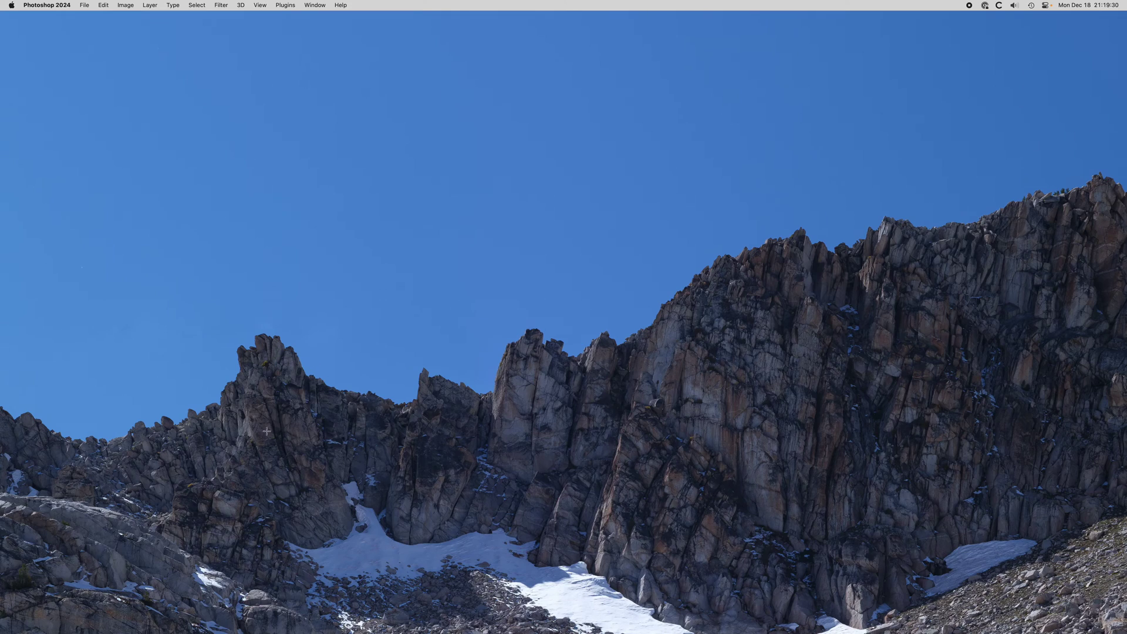
scroll(276, 430, left, 10)
scroll(246, 411, left, 10)
scroll(225, 405, left, 10)
scroll(225, 405, down, 8)
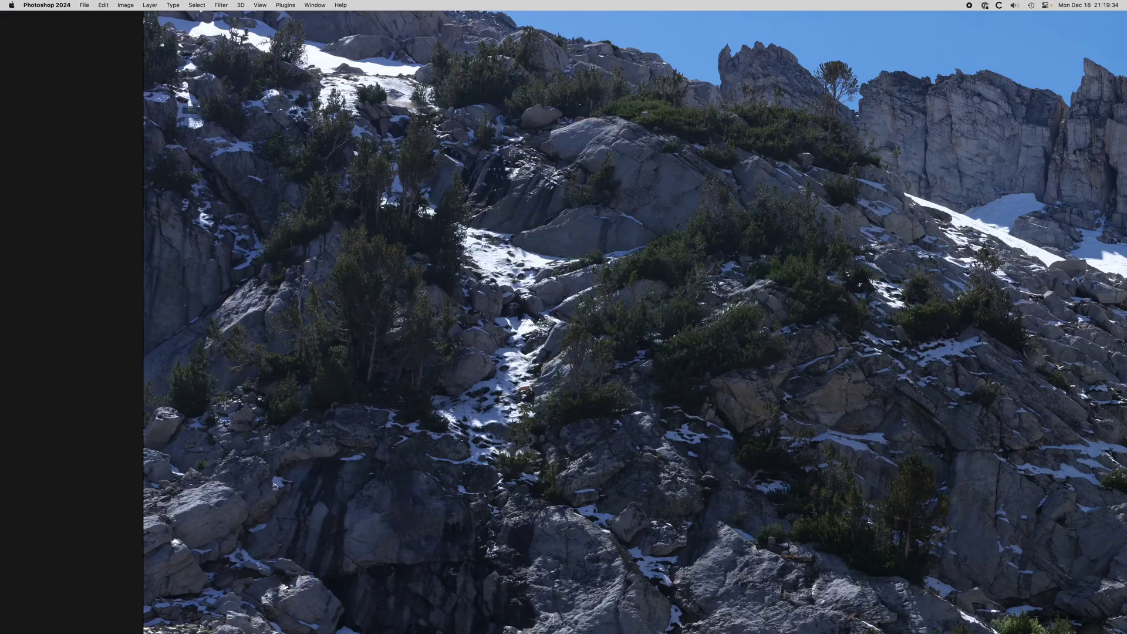
scroll(224, 405, up, 5)
scroll(225, 405, up, 5)
scroll(225, 405, right, 15)
scroll(225, 405, right, 10)
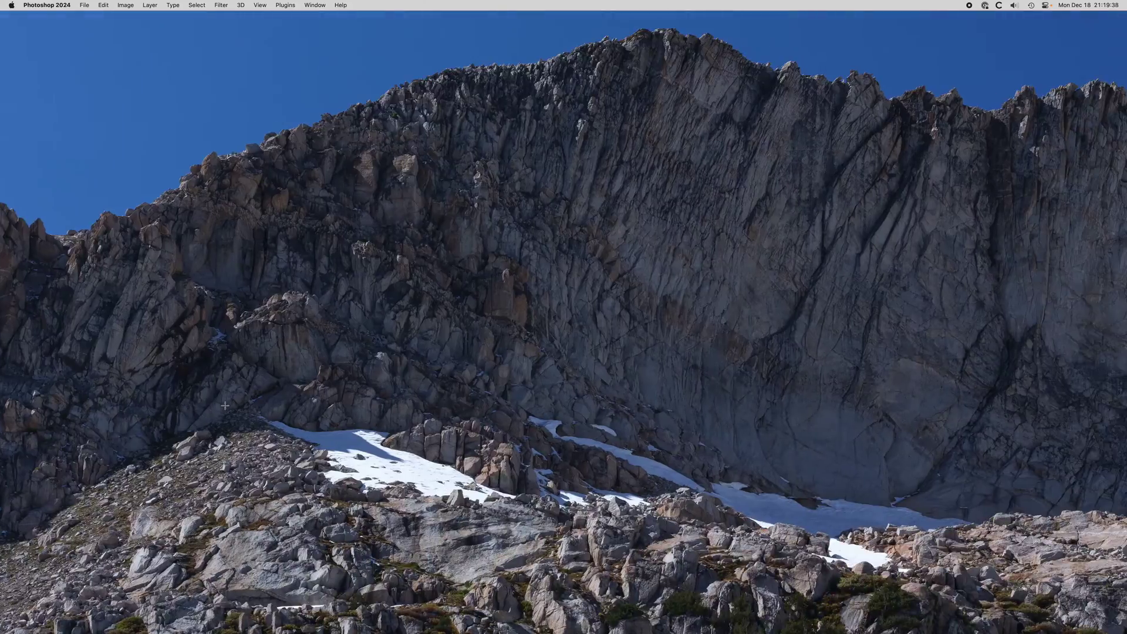
scroll(225, 405, down, 15)
scroll(225, 405, down, 15)
scroll(225, 405, up, 10)
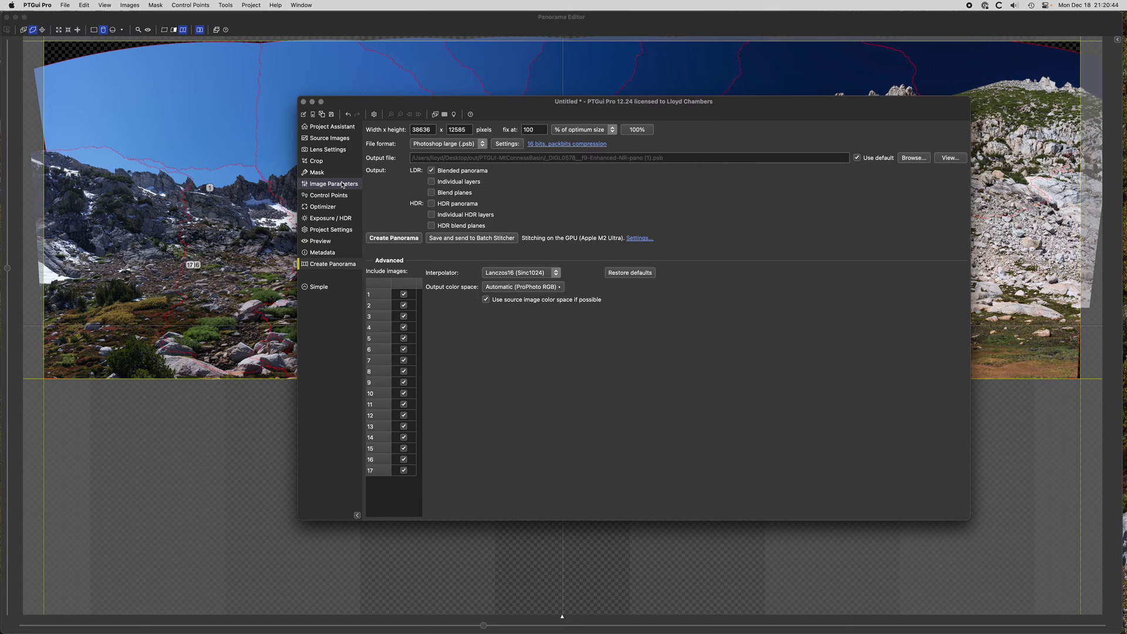
- Bring PTGui's Panorama Editor with the stitched ridge preview in front of the main window
click(284, 22)
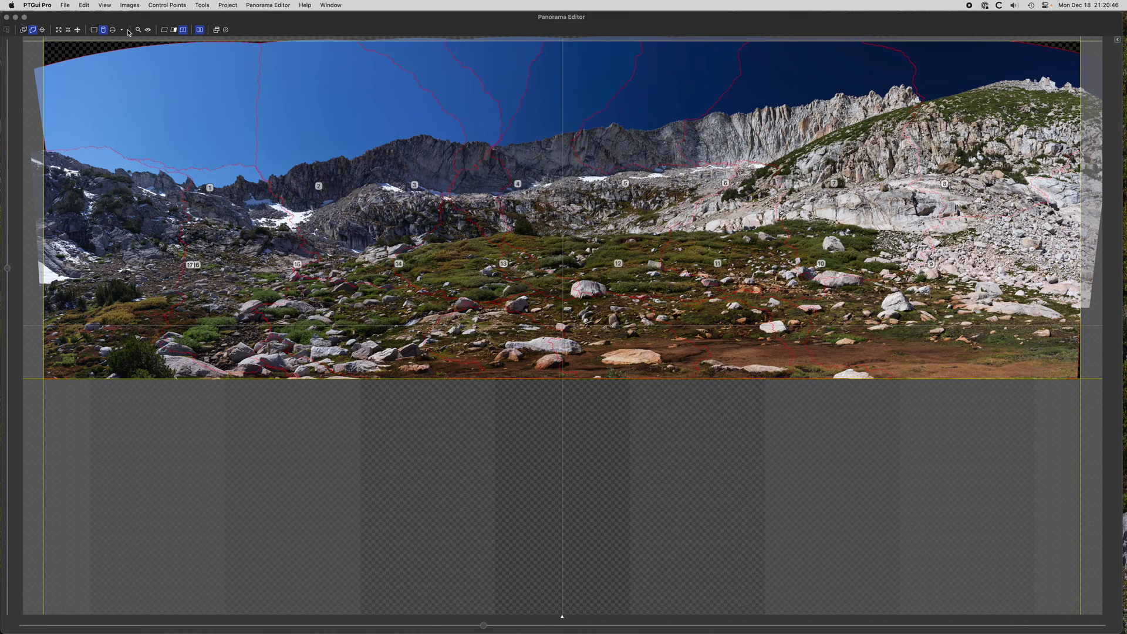